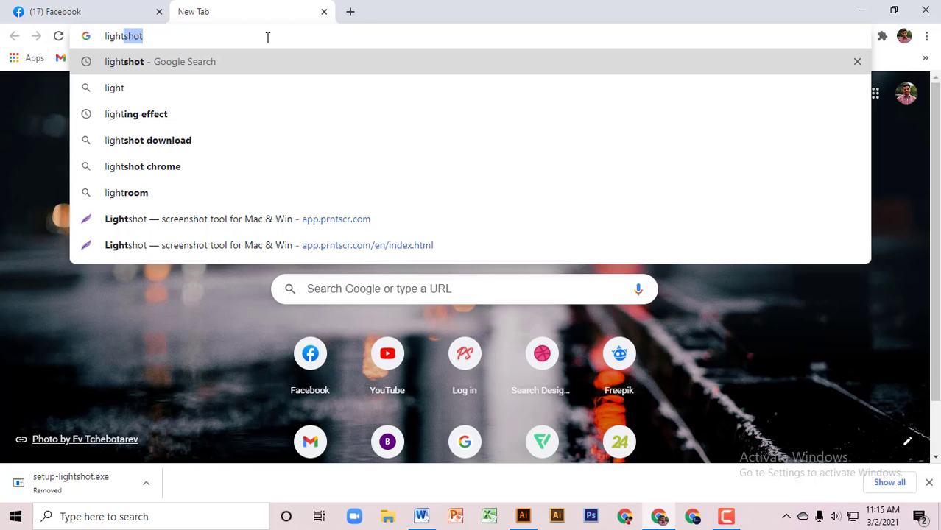
Run a web search for lightshot.
key(Return)
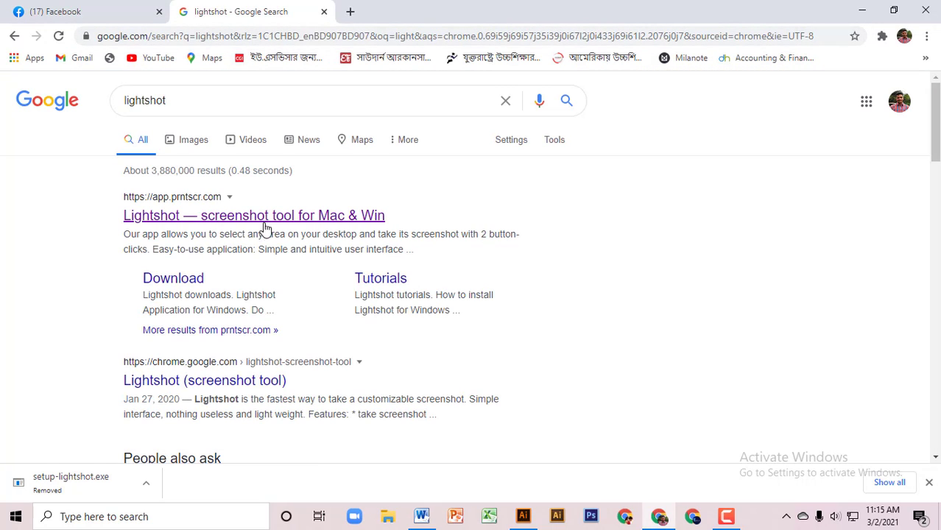
click(176, 218)
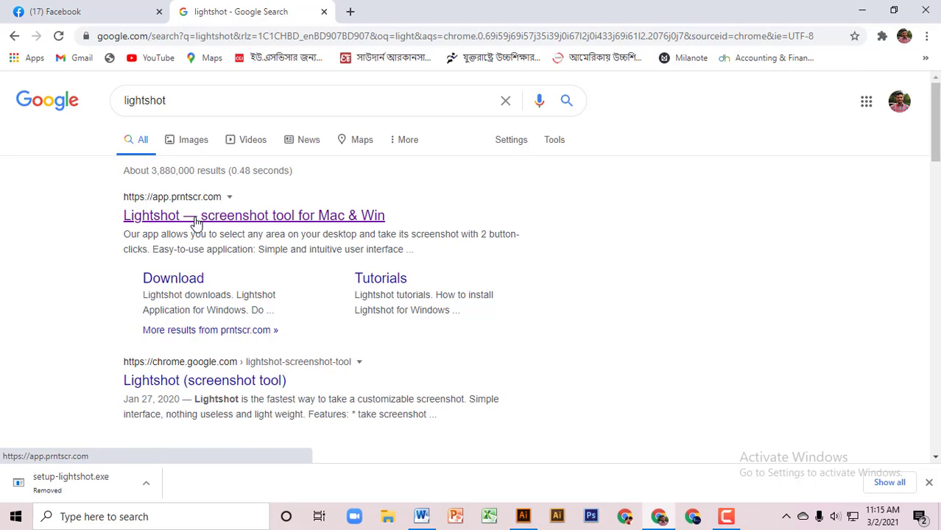
key(Print)
drag(69, 168, 714, 307)
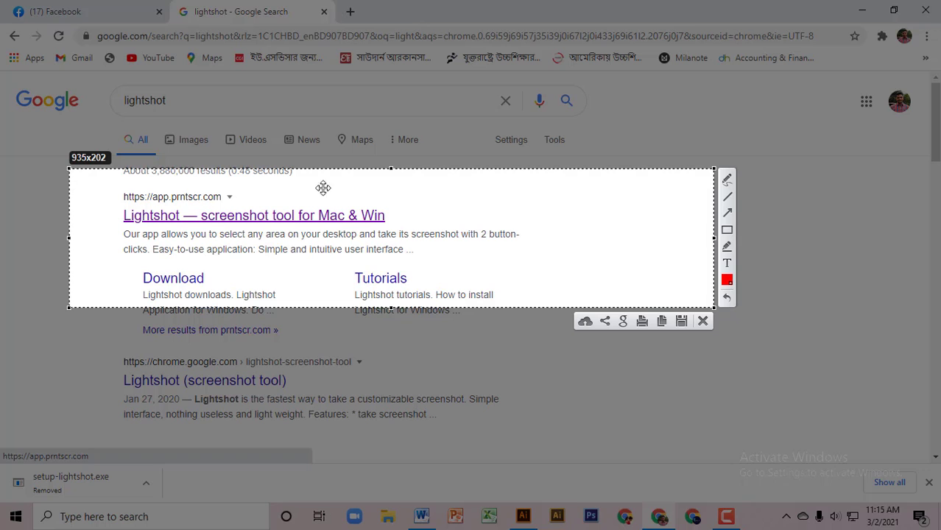
click(703, 321)
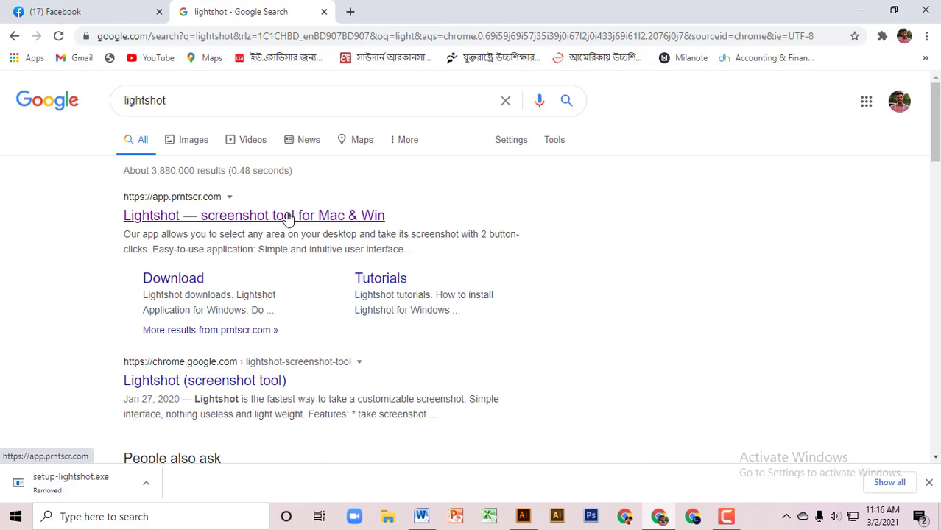
Open the official Lightshot screenshot tool website from the first search result.
click(288, 218)
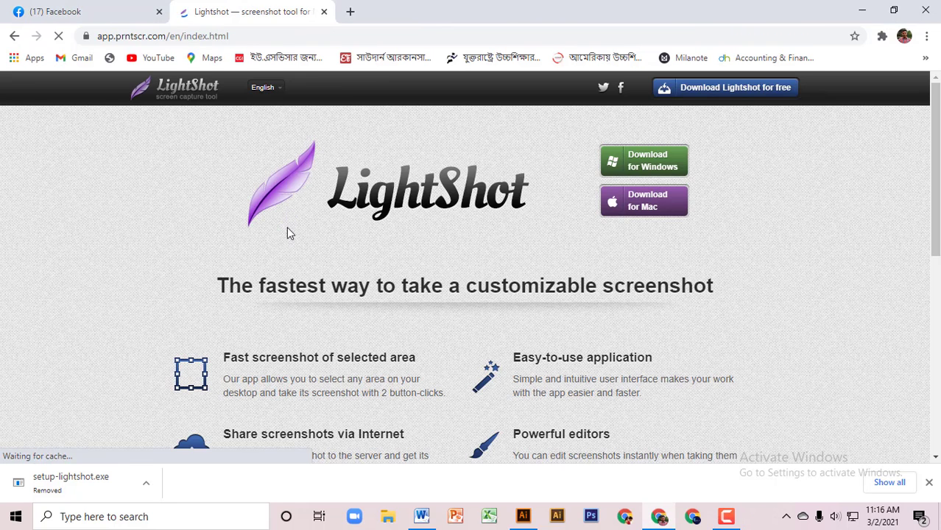
Select a capture area around the Lightshot logo, frame the Windows and Mac download buttons with red rectangles, and discard the capture.
key(Print)
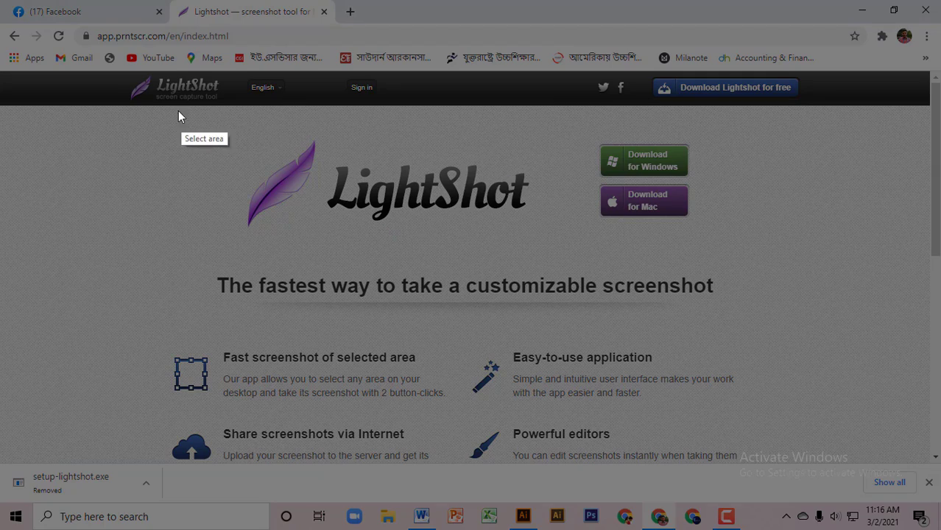
drag(186, 114, 879, 262)
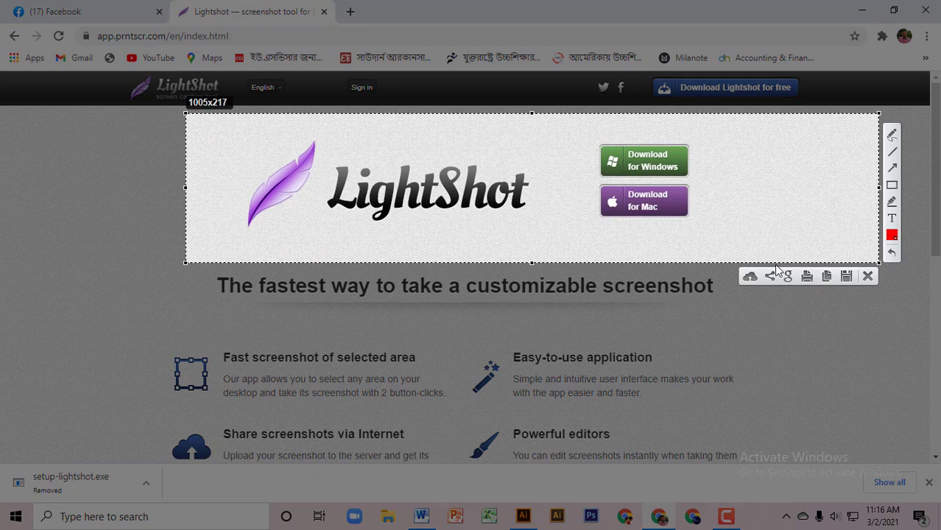
click(891, 185)
drag(594, 130, 696, 179)
drag(577, 183, 715, 230)
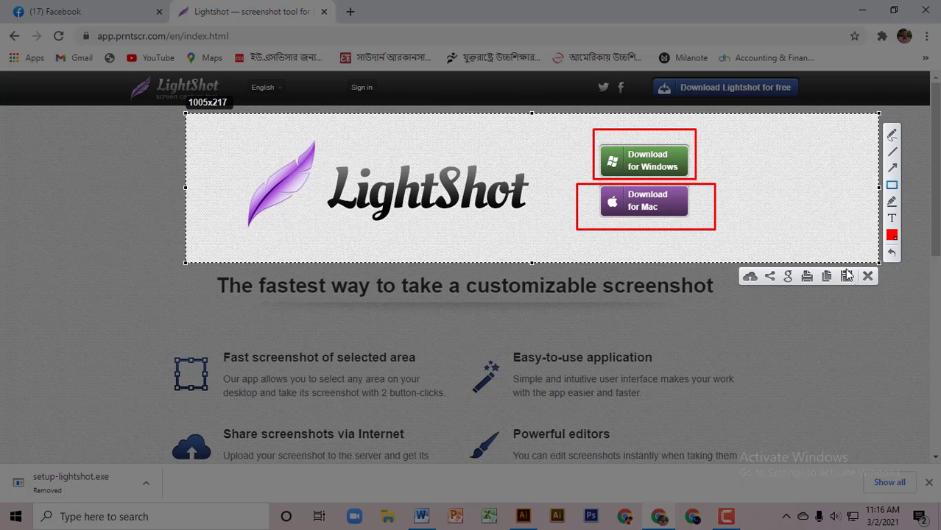
click(867, 276)
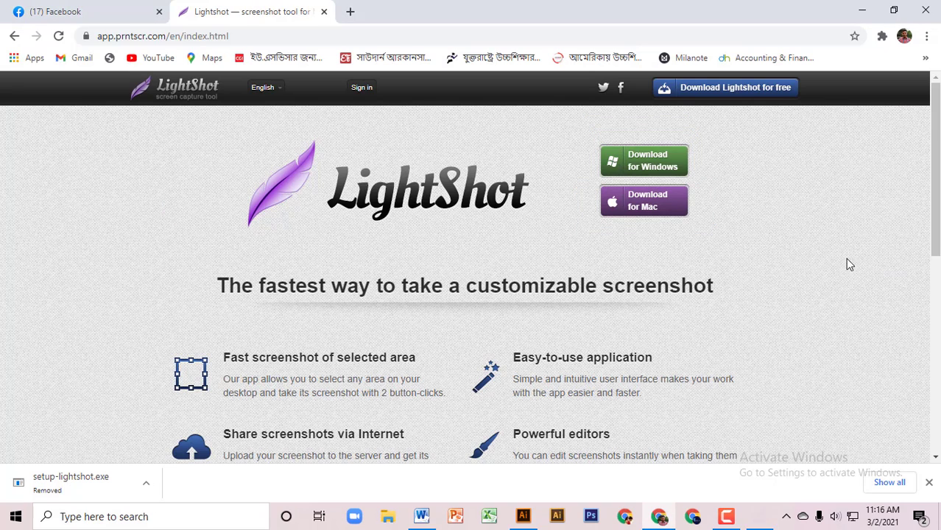
Download the Windows version of Lightshot and save it to the Desktop as setup-lightshot.
click(651, 167)
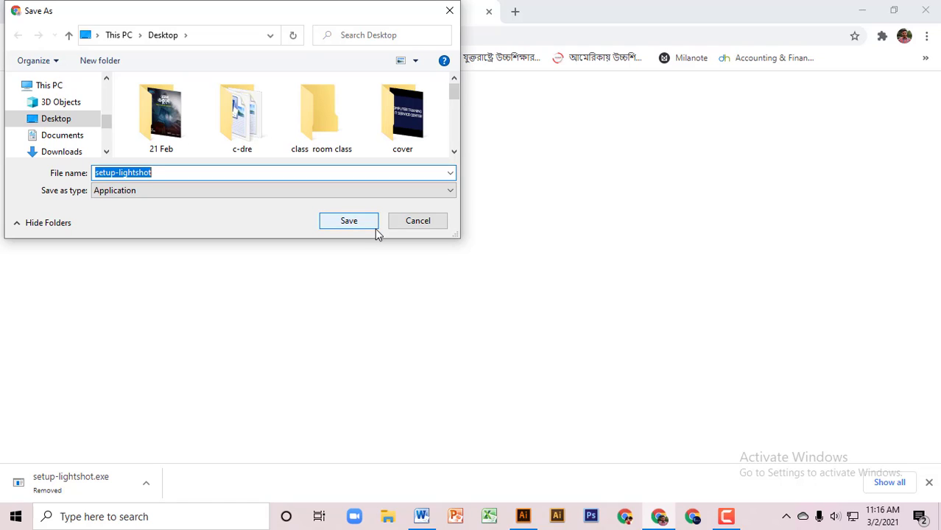
click(67, 123)
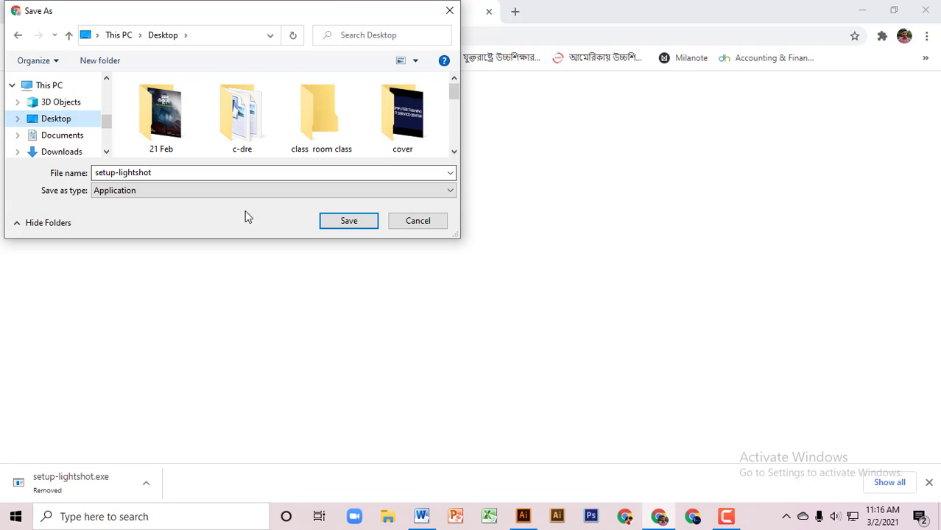
click(346, 221)
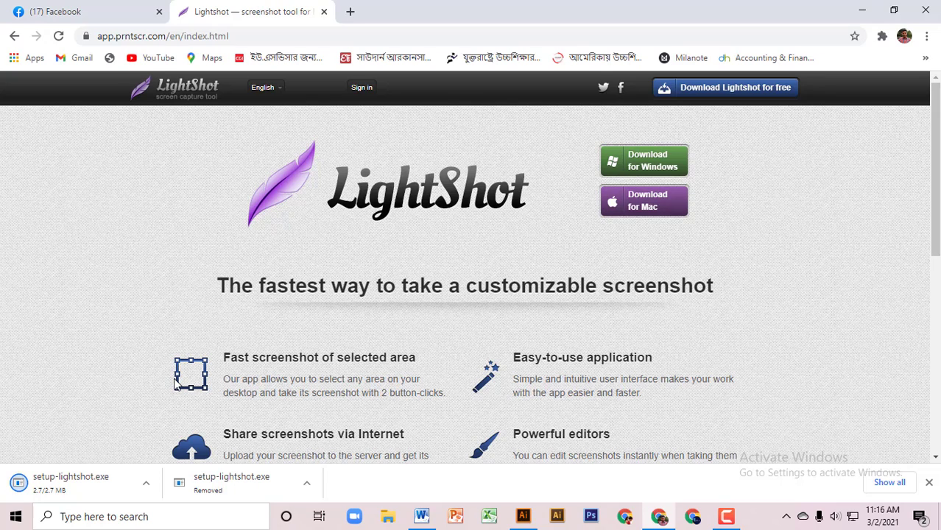
Locate the downloaded setup-lightshot file on the desktop and in its folder.
click(863, 11)
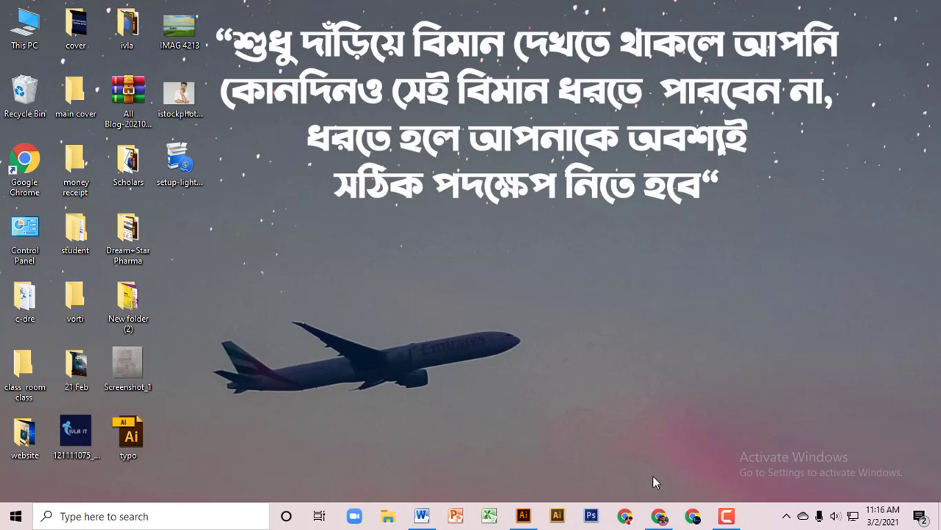
click(662, 519)
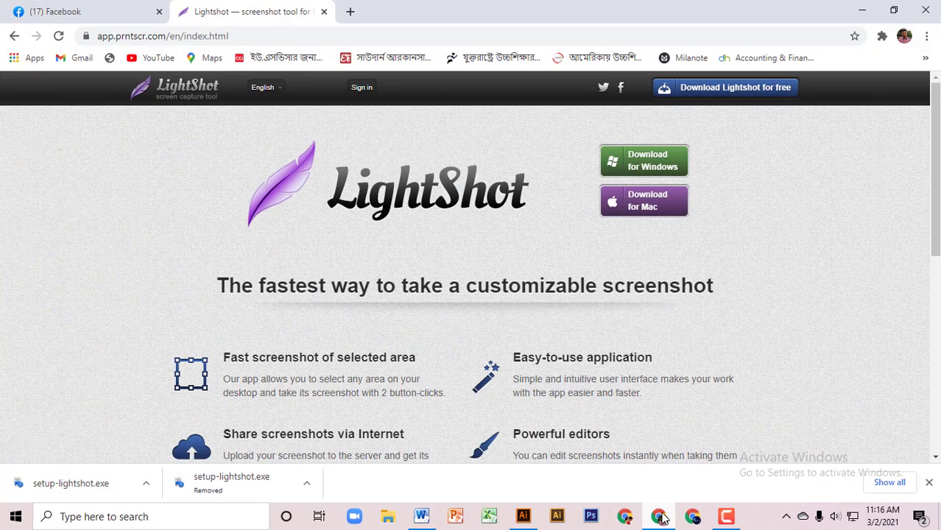
click(147, 486)
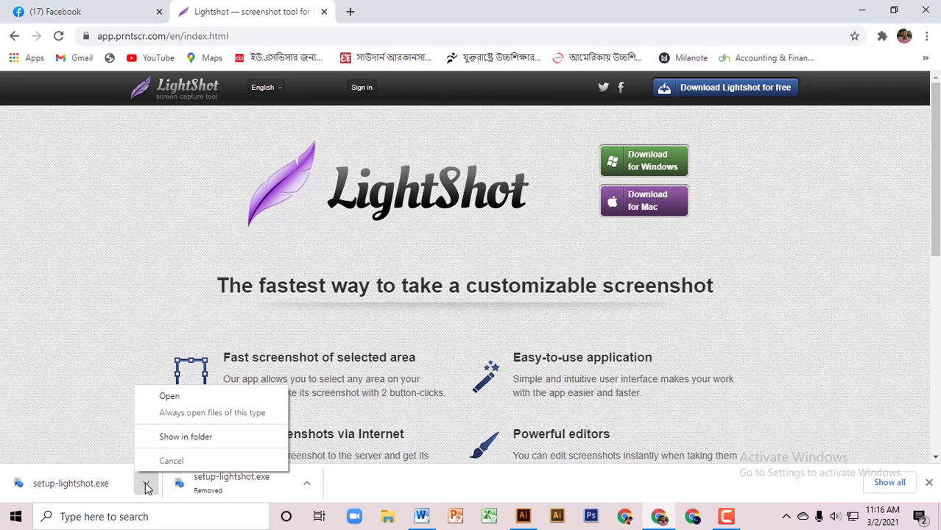
click(181, 438)
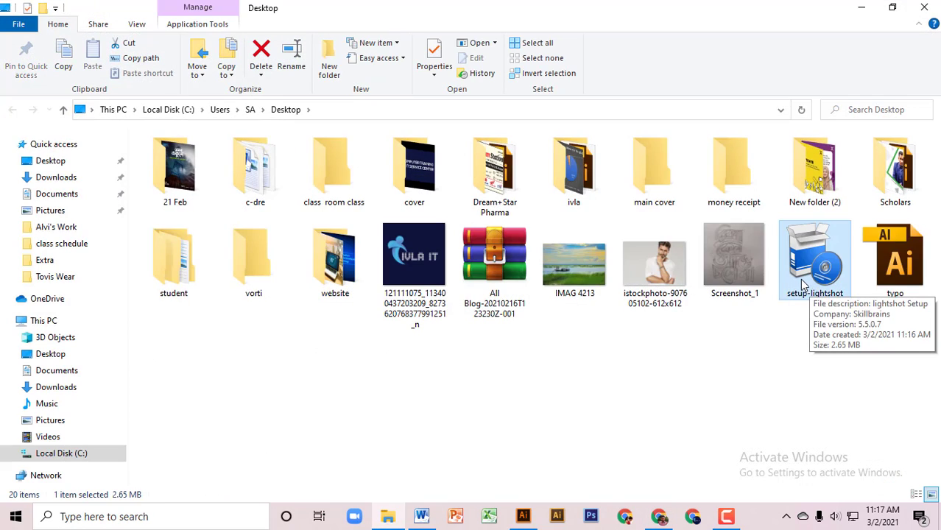
click(924, 8)
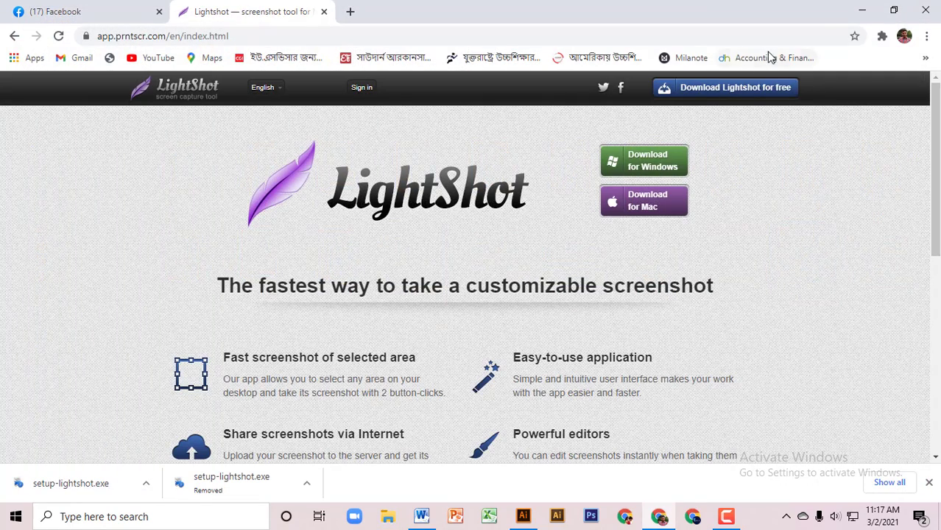
Run the setup-lightshot installer on the desktop as administrator.
click(861, 9)
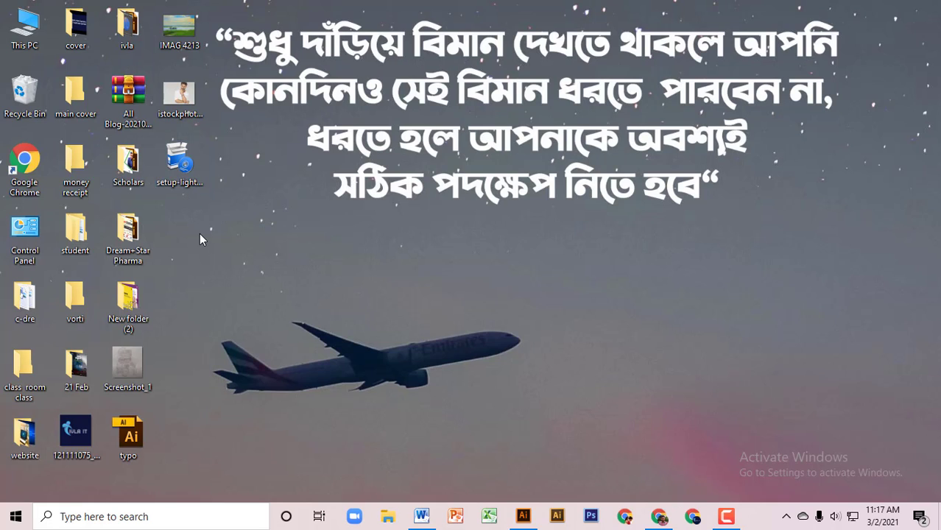
click(187, 178)
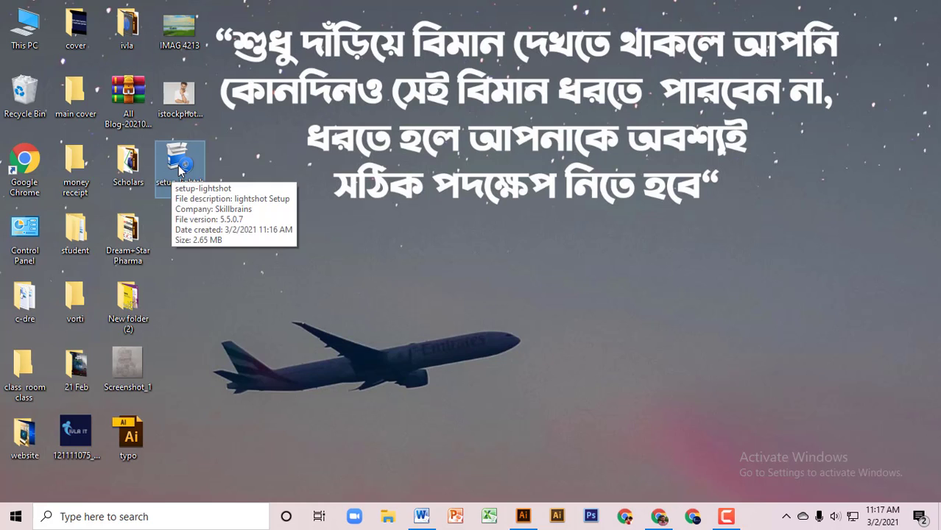
right_click(182, 163)
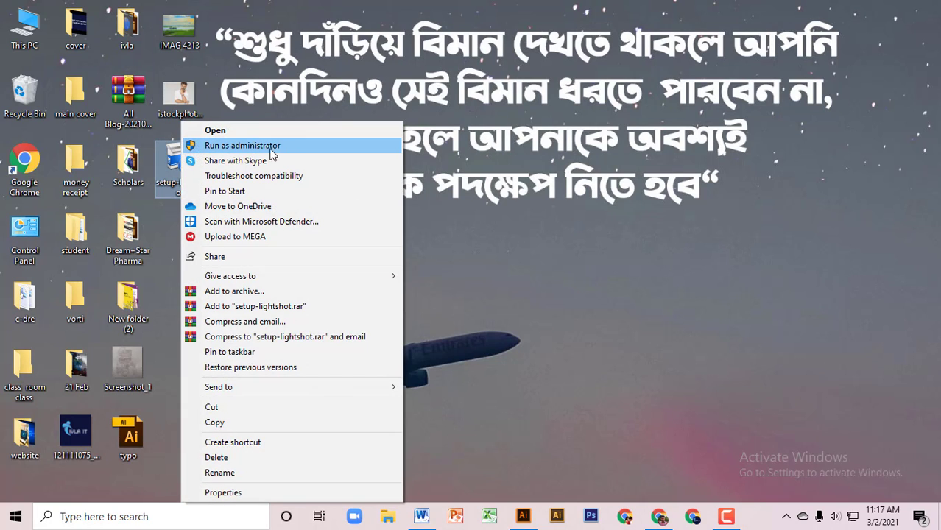
click(250, 151)
click(249, 151)
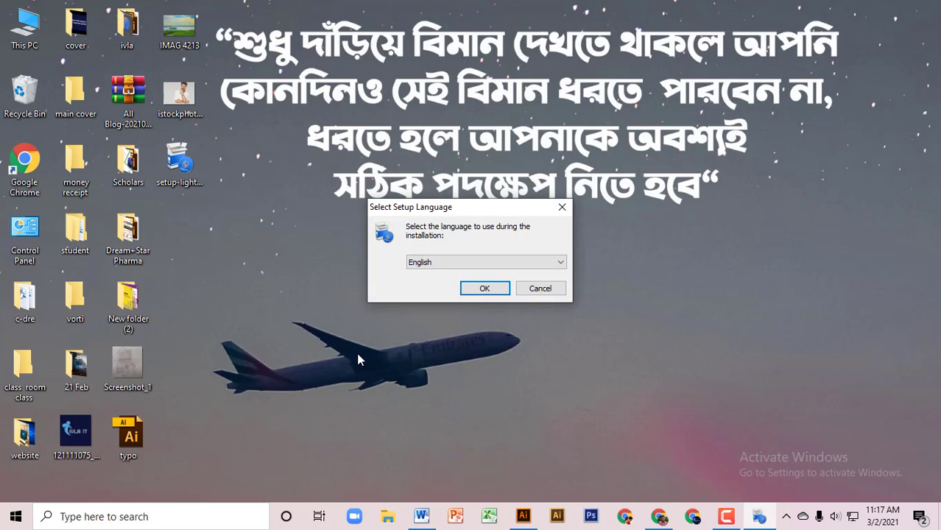
Complete the Lightshot setup in English, accepting the license agreement, and close the web page that it opens.
click(485, 289)
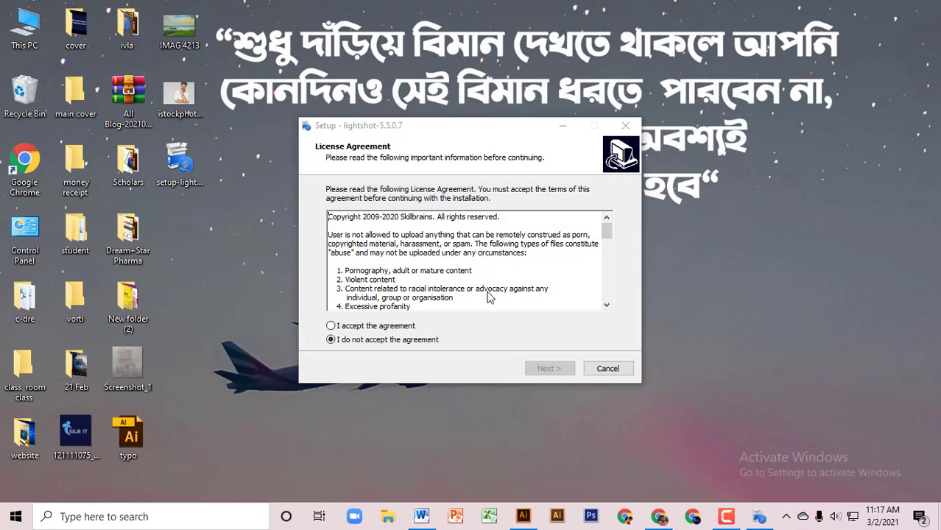
click(343, 327)
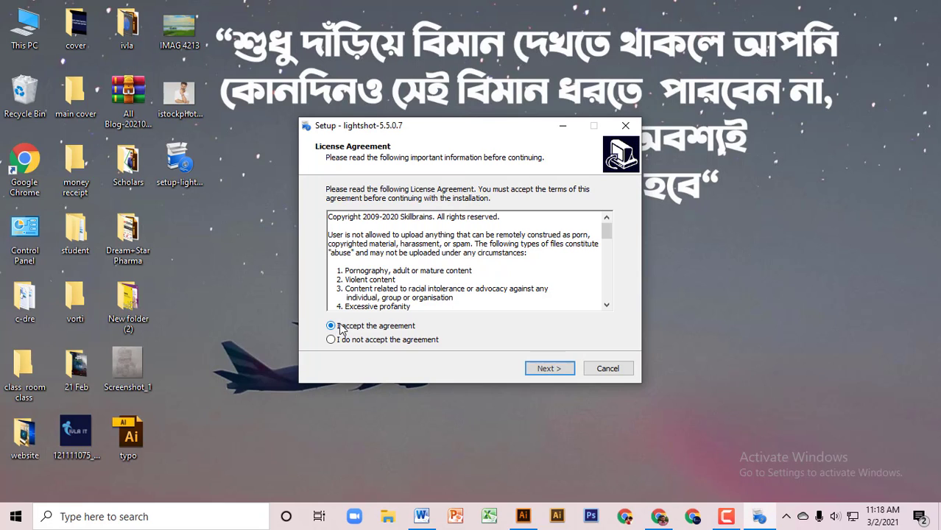
click(542, 368)
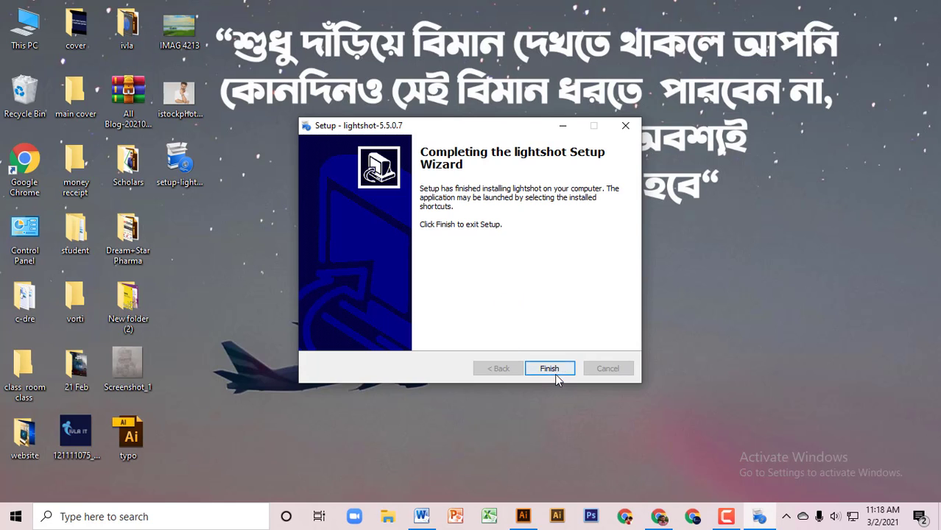
click(549, 368)
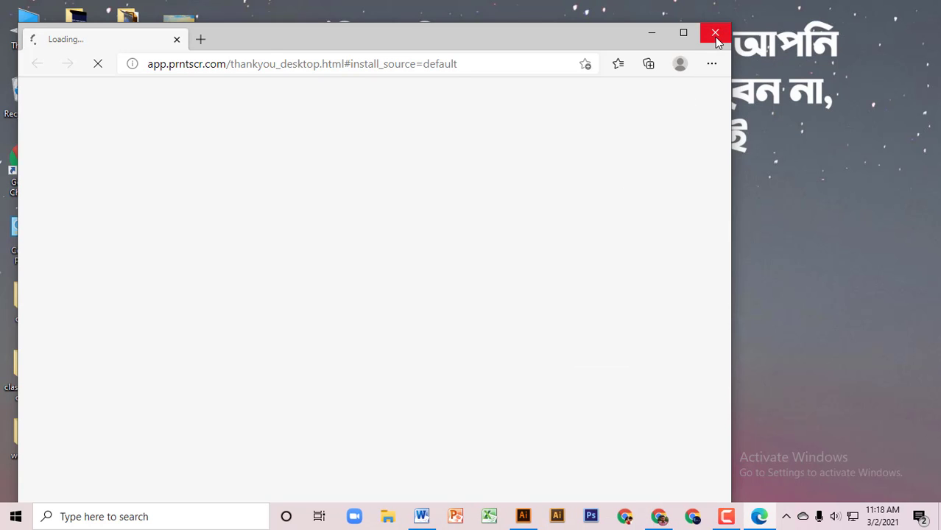
click(714, 36)
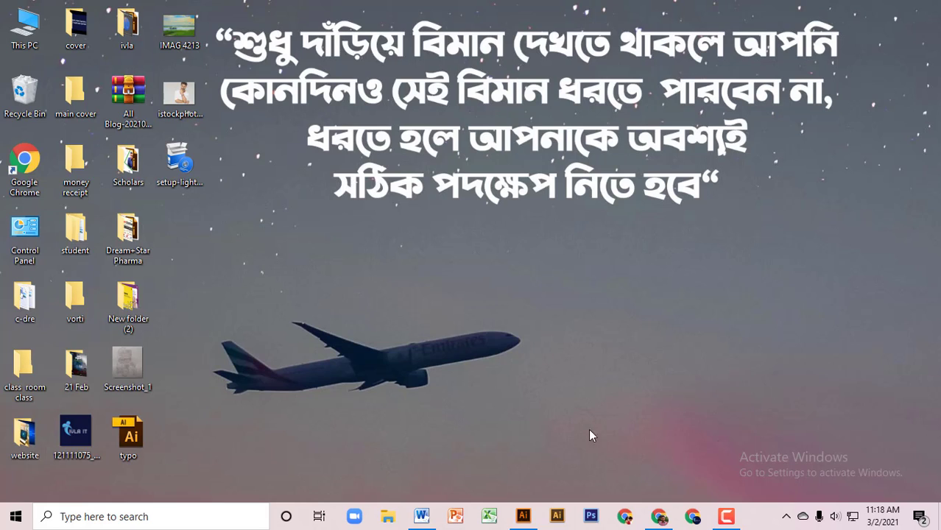
Look for the Lightshot feather icon among the hidden system tray icons.
click(787, 517)
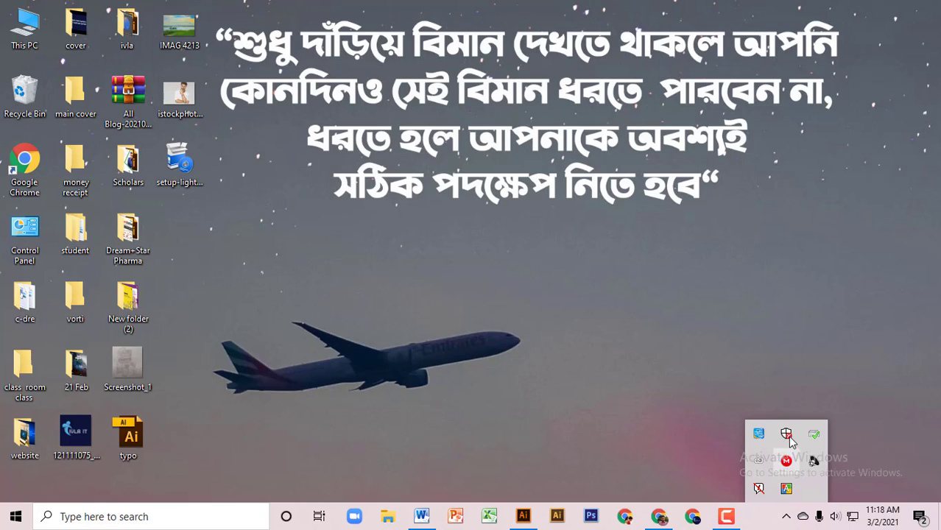
click(782, 385)
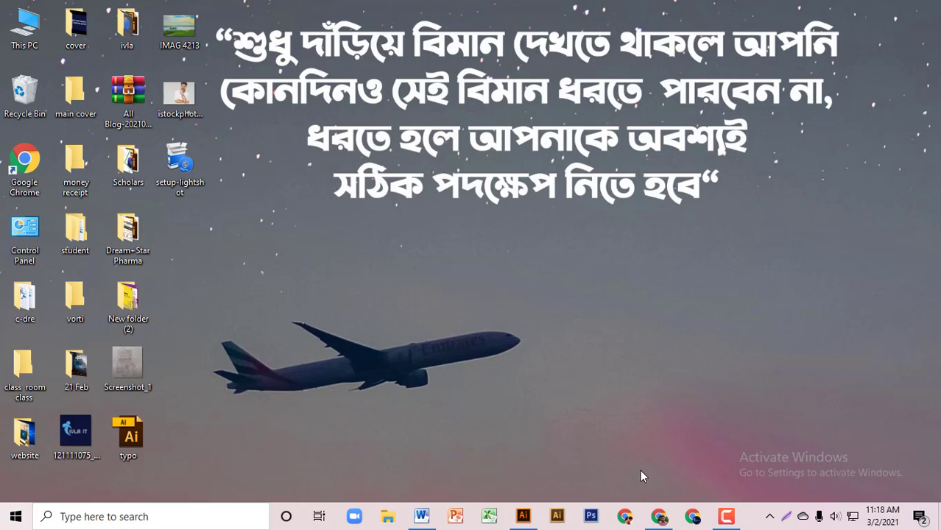
click(786, 516)
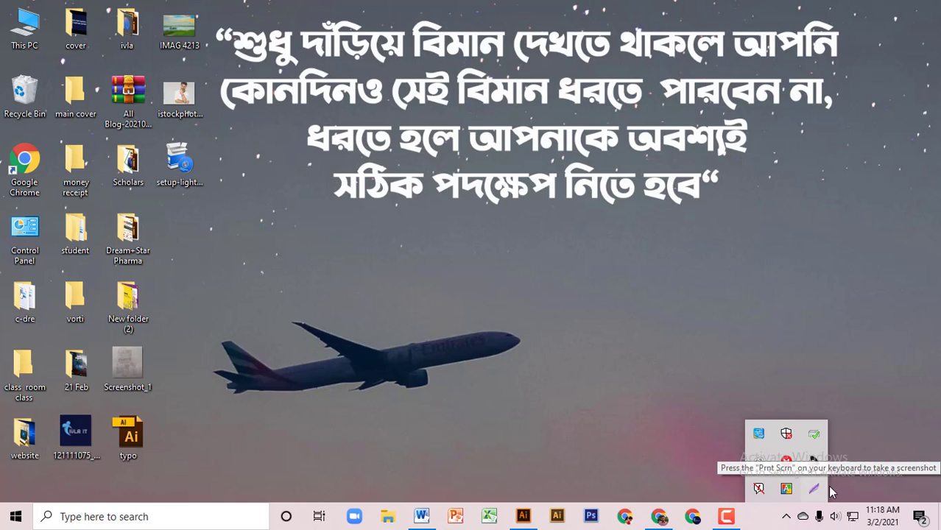
Select a capture area around the hidden tray icons, frame the Lightshot icon with a red rectangle, and discard the capture.
key(Print)
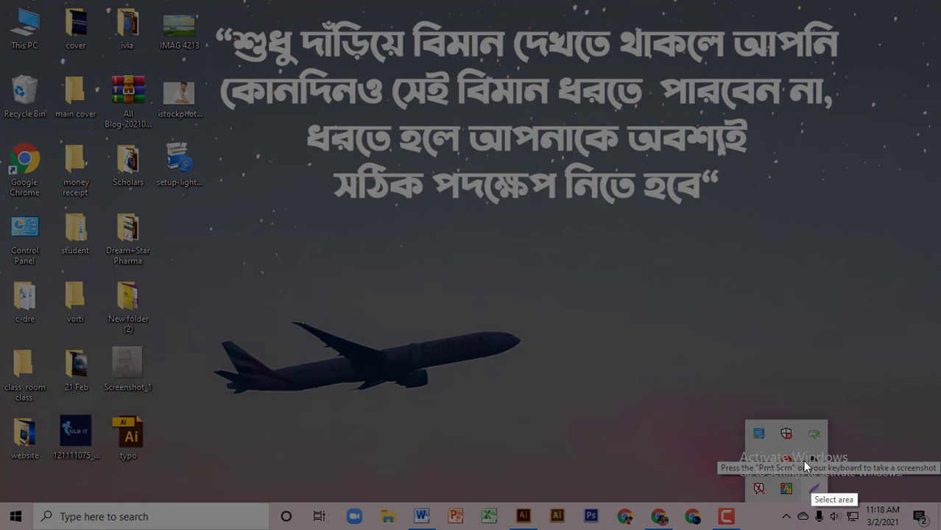
drag(686, 366, 860, 508)
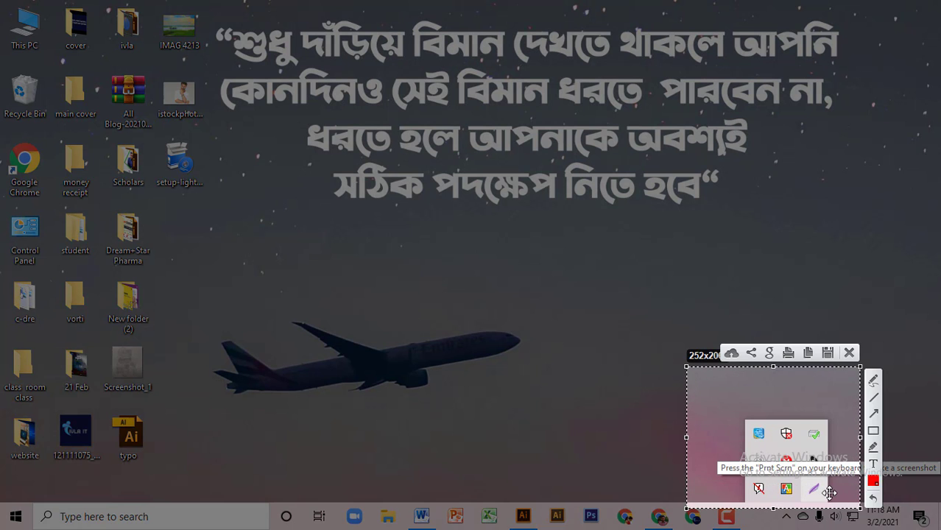
click(873, 431)
drag(803, 474, 833, 500)
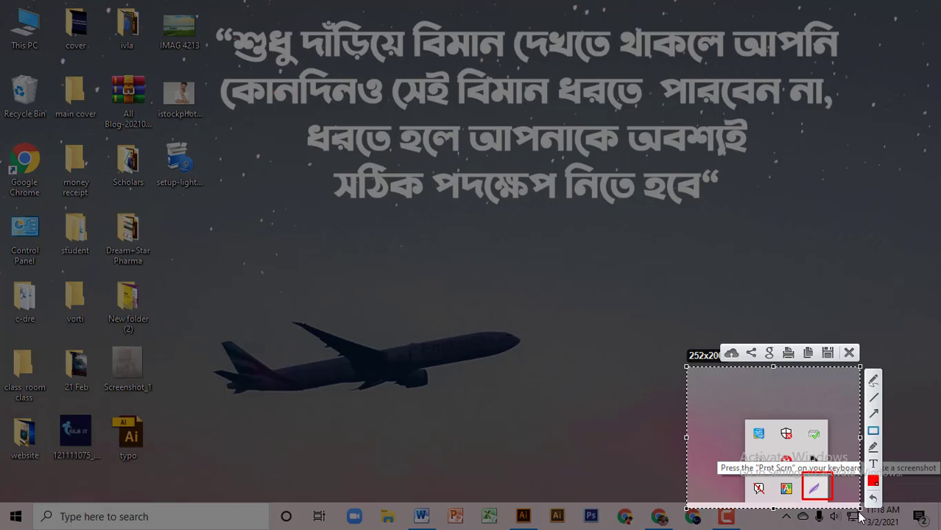
click(849, 353)
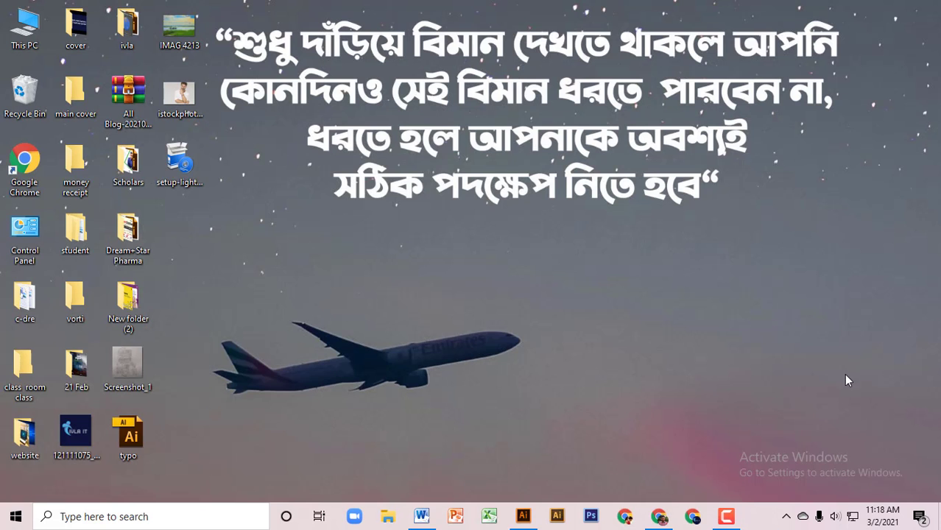
Capture an area of about 227x200 around the tray icons again, box the Lightshot icon in red, and close the capture.
click(787, 517)
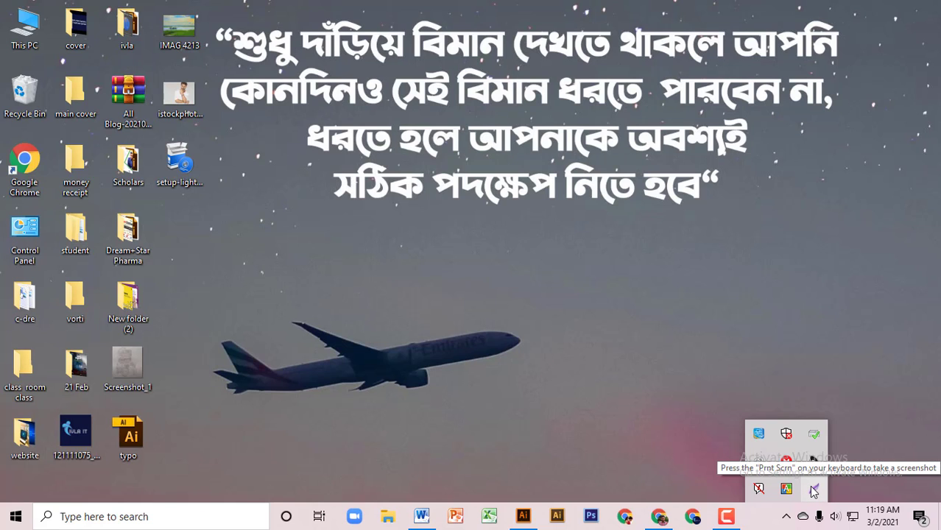
click(813, 492)
drag(726, 365, 882, 503)
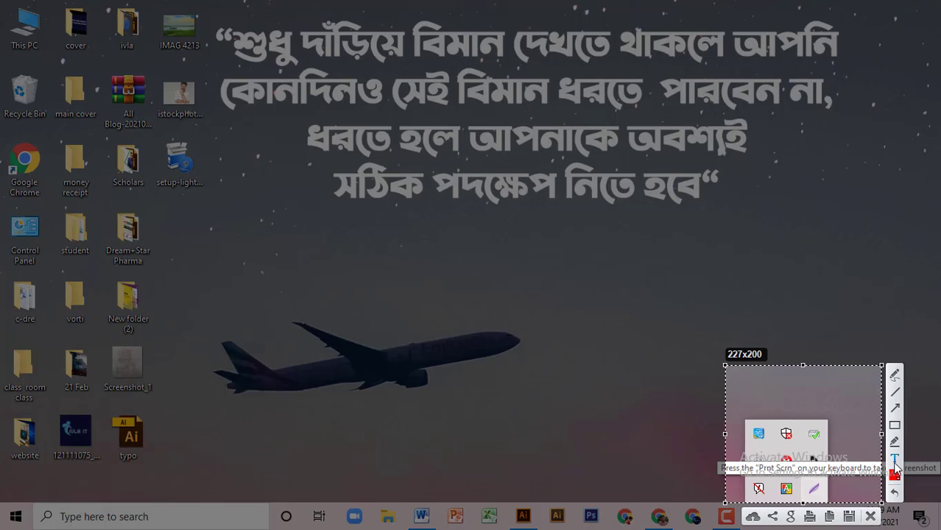
click(894, 426)
drag(805, 477, 833, 504)
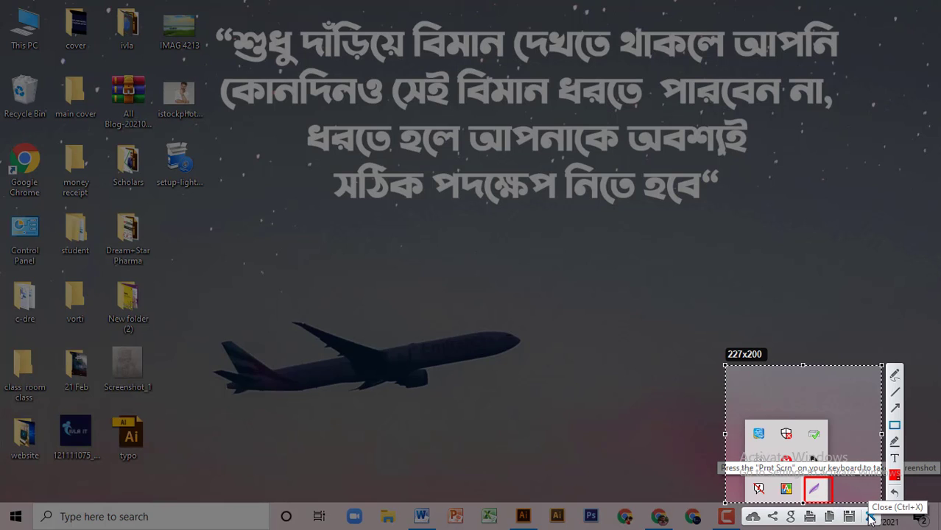
click(871, 519)
Start a Lightshot capture of about 600x373 over the desktop quote and mark it with a red freehand stroke and a straight line.
click(785, 516)
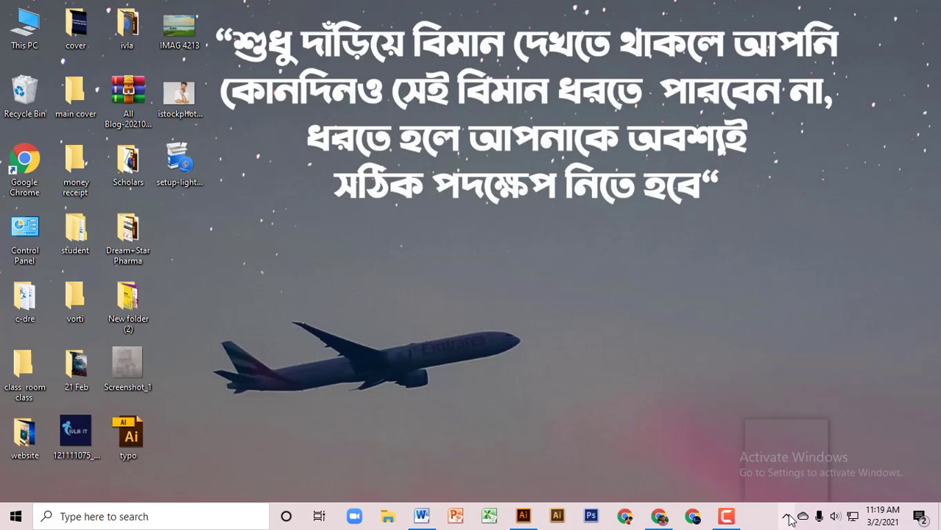
click(813, 498)
drag(243, 1, 657, 257)
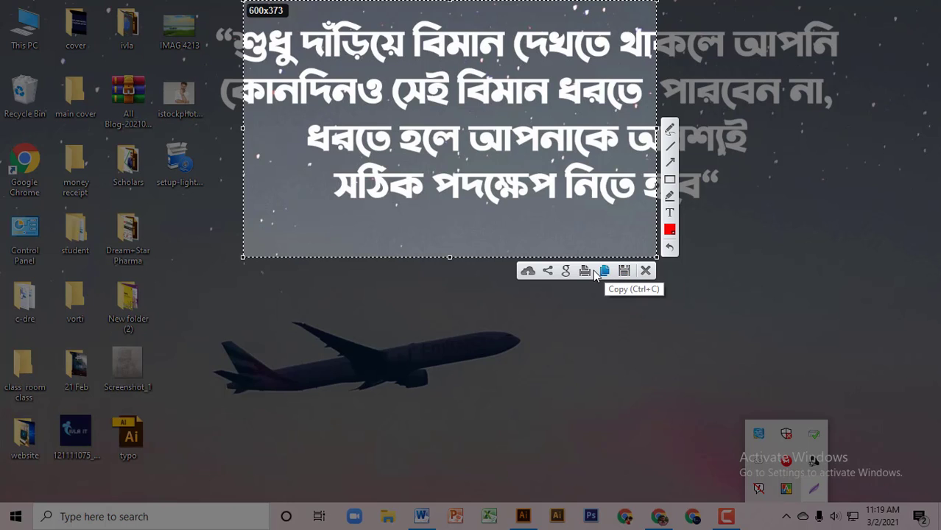
click(670, 130)
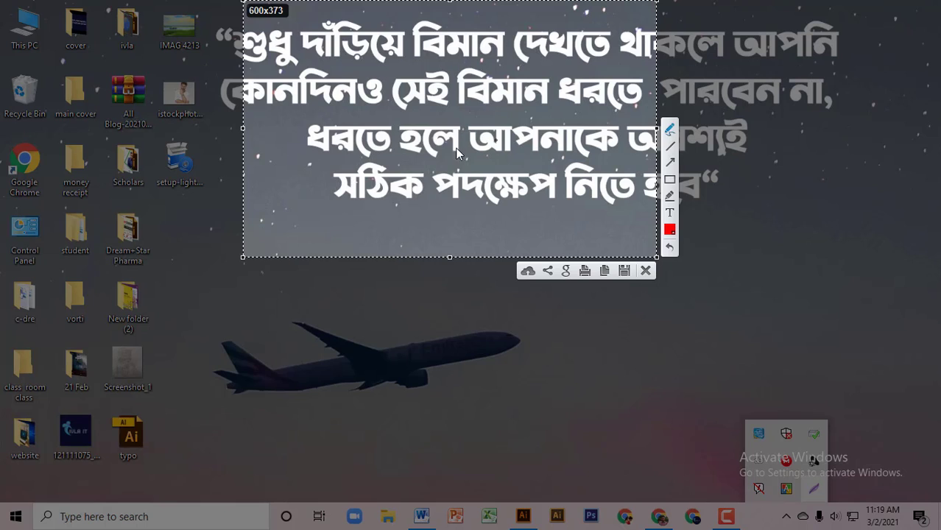
mouse_move(407, 103)
mouse_down()
mouse_move(446, 118)
mouse_move(492, 114)
mouse_move(502, 134)
mouse_up()
click(670, 148)
drag(342, 202, 600, 180)
Add a red horizontal arrow below the quote, a small rectangle on its second line, and sample text near the arrow's tip.
click(670, 163)
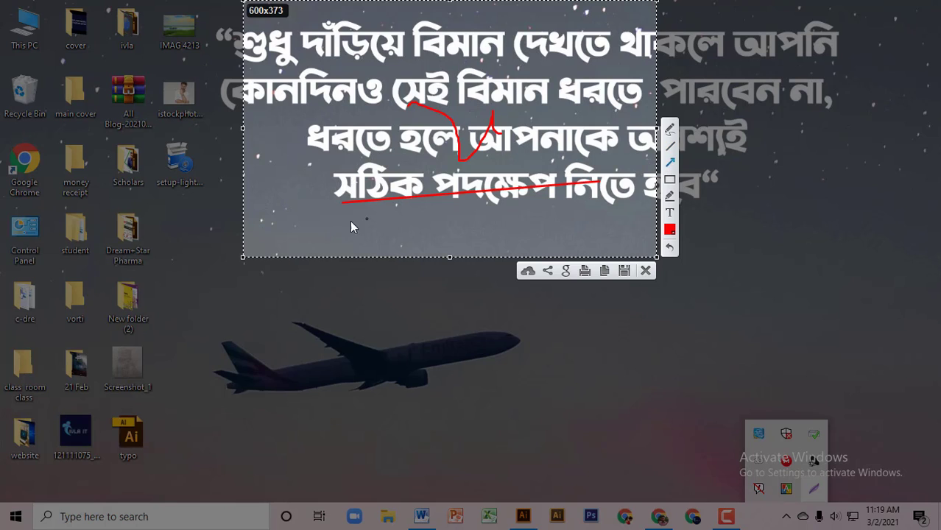
drag(340, 224, 543, 221)
click(670, 179)
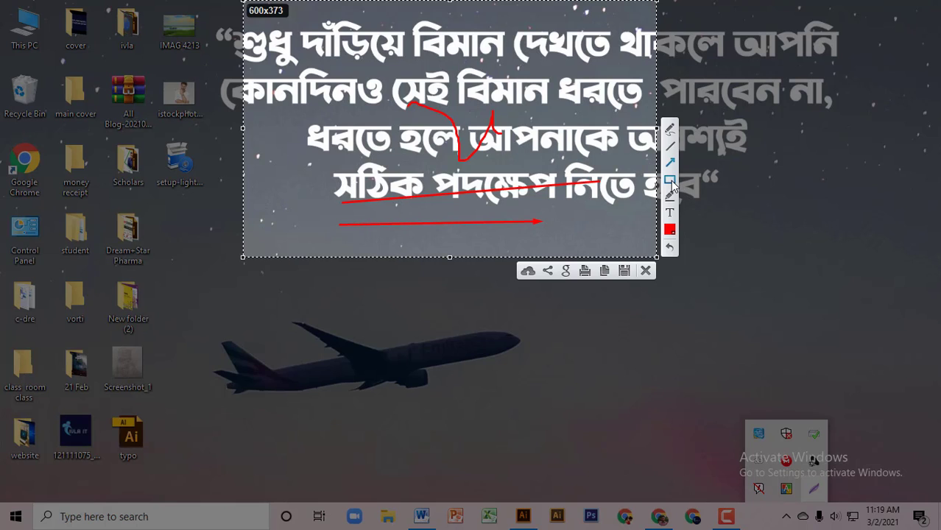
drag(538, 67, 575, 126)
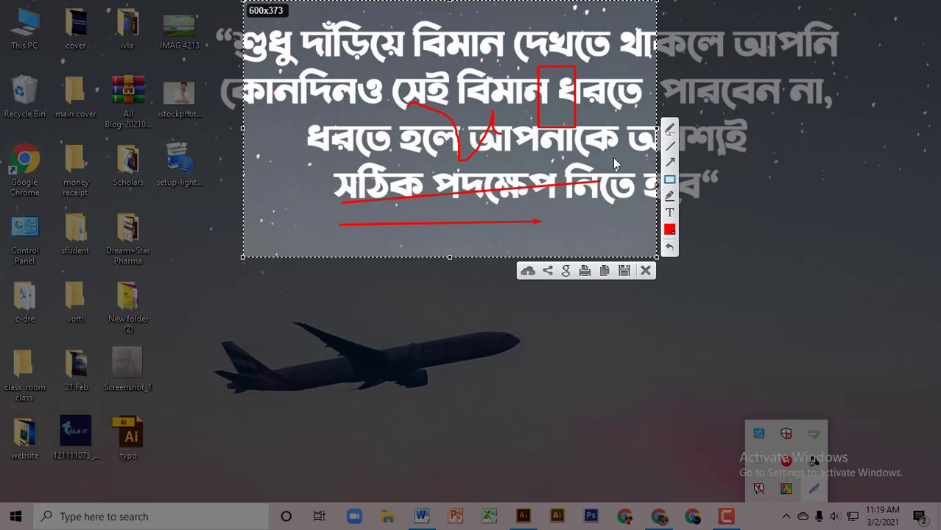
click(669, 212)
text(দেখুন)
Change the annotation color to dark green, draw another arrow across the quote, and discard the capture.
click(675, 231)
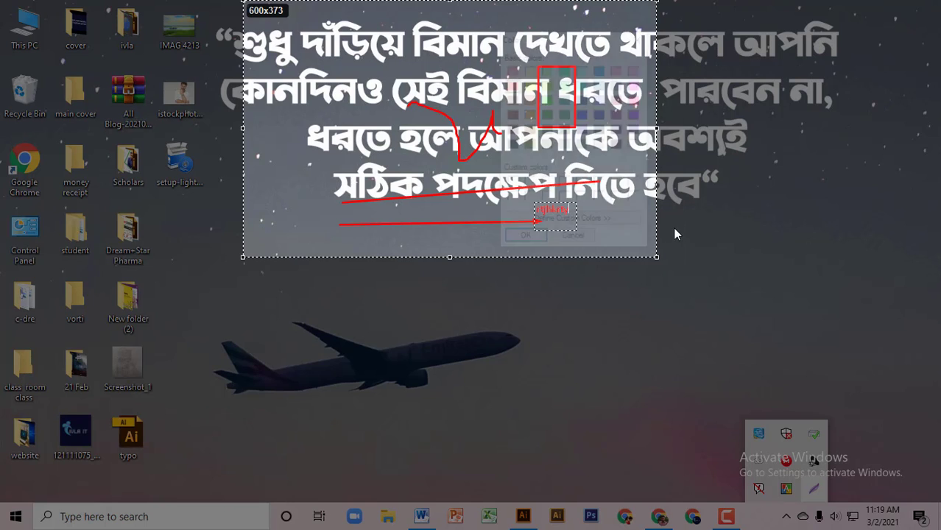
click(571, 117)
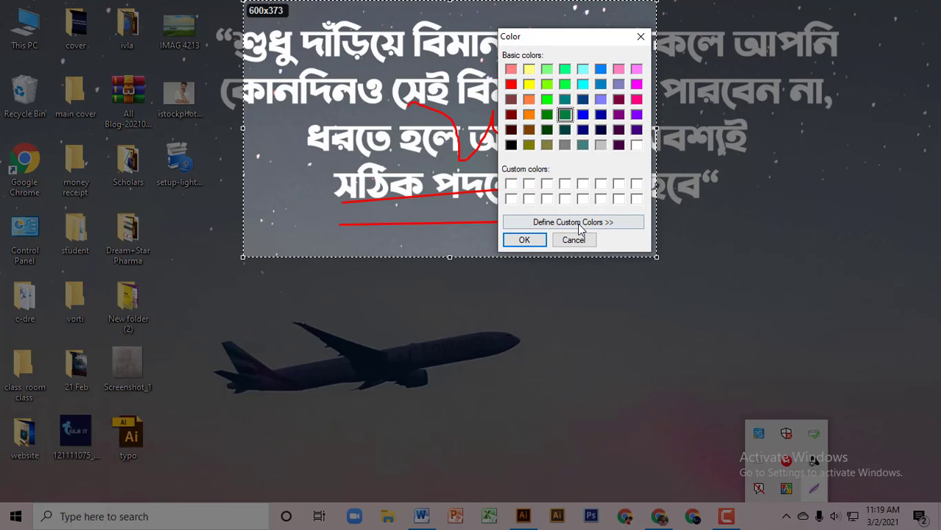
click(524, 240)
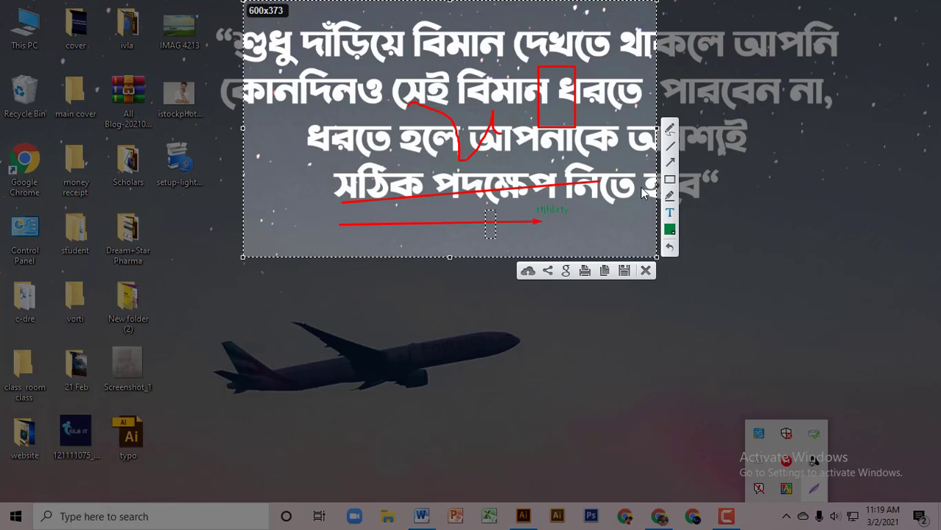
click(669, 162)
drag(295, 177, 397, 177)
click(670, 164)
click(645, 271)
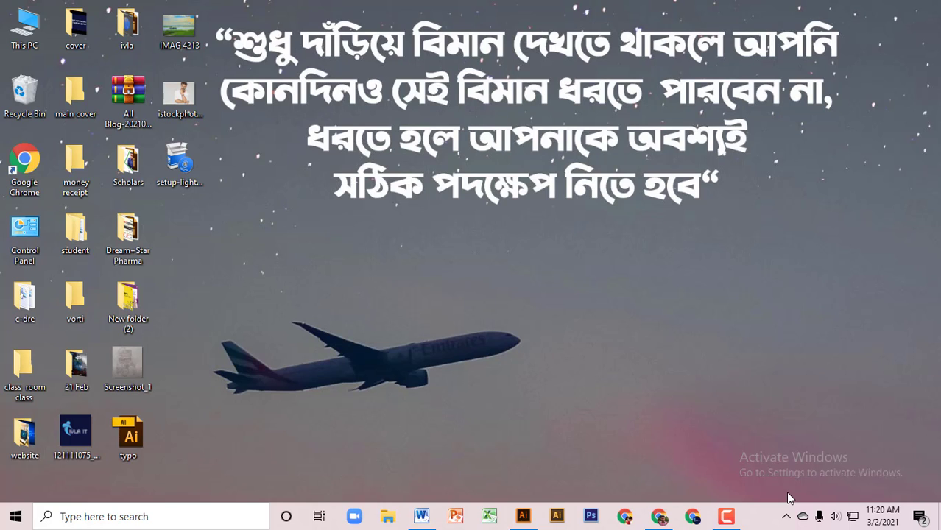
Select a capture area of about 880x546 over the airplane and lower quote lines, and discard the capture.
key(Print)
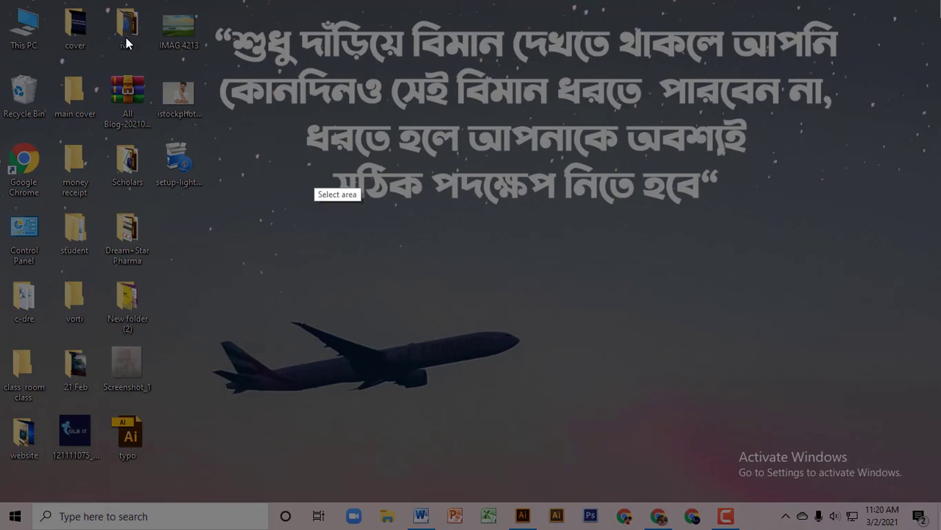
drag(253, 101, 861, 479)
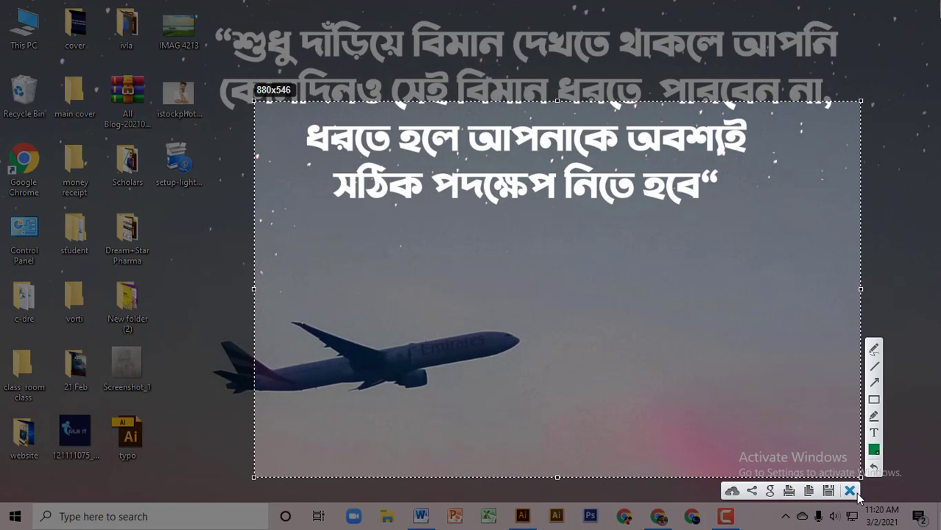
click(833, 491)
Capture nearly the whole desktop, about 1344x712, save it to the Desktop as a JPEG named copy, and dismiss the notification.
key(Print)
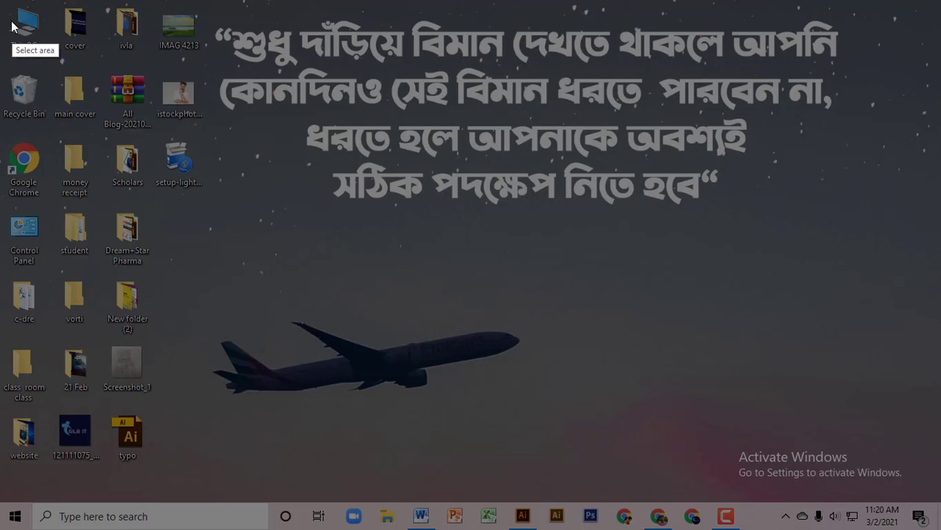
drag(6, 7, 933, 500)
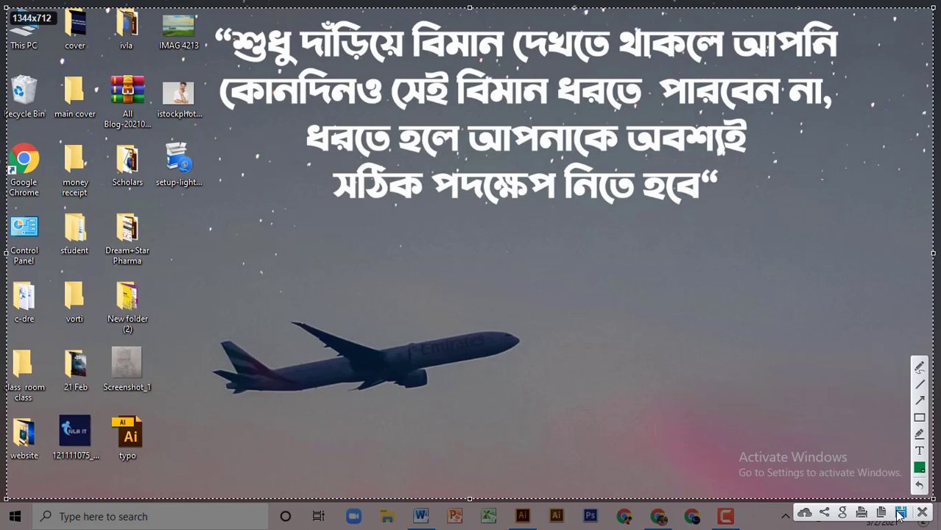
click(900, 514)
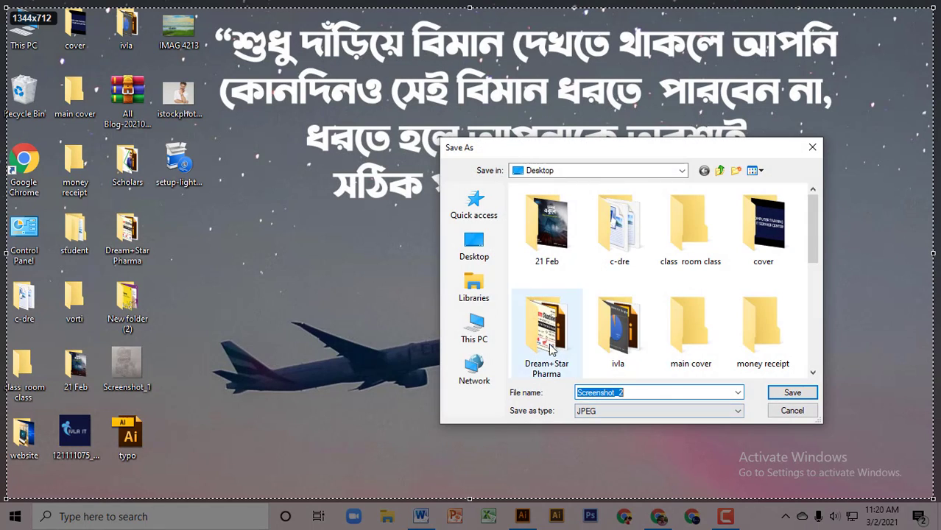
click(473, 259)
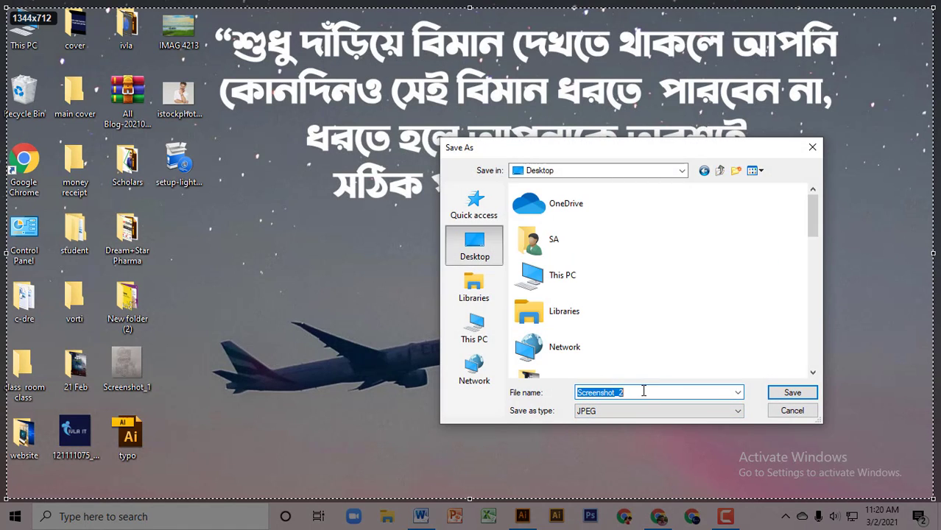
text(copy)
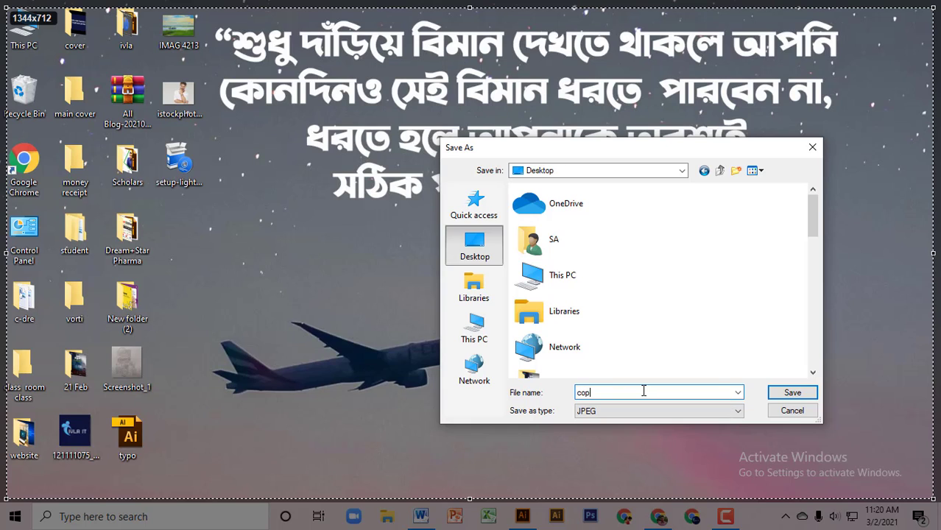
click(798, 394)
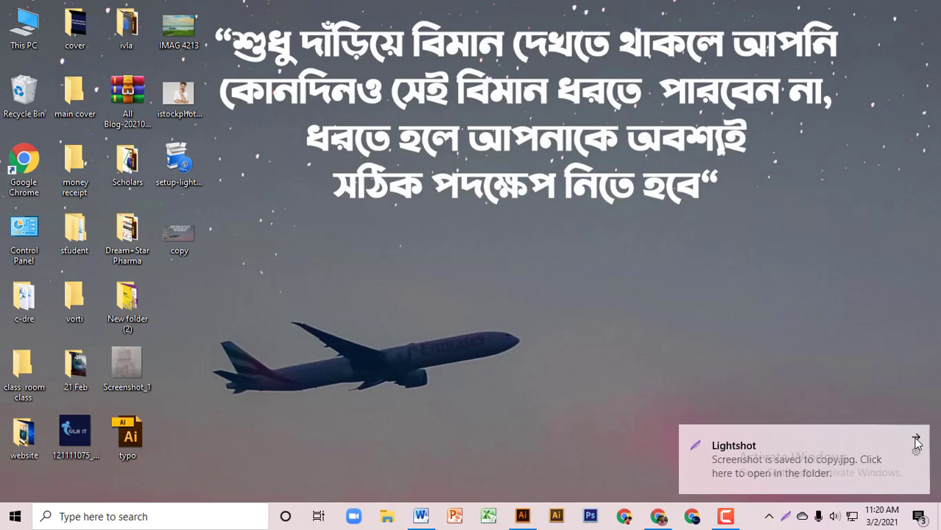
click(916, 440)
Copy a desktop capture of about 1347x709 to the clipboard, switch to Word, and paste it into Document1.
key(Print)
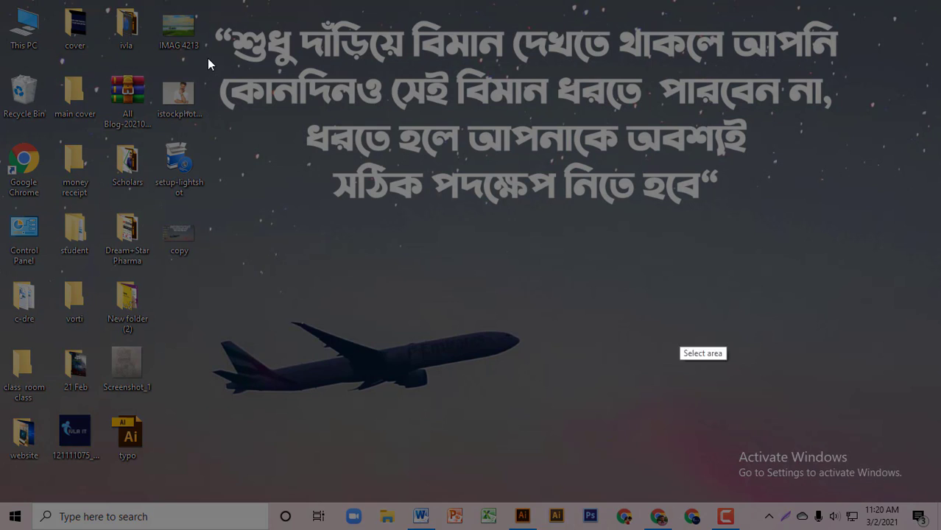
drag(3, 2, 933, 489)
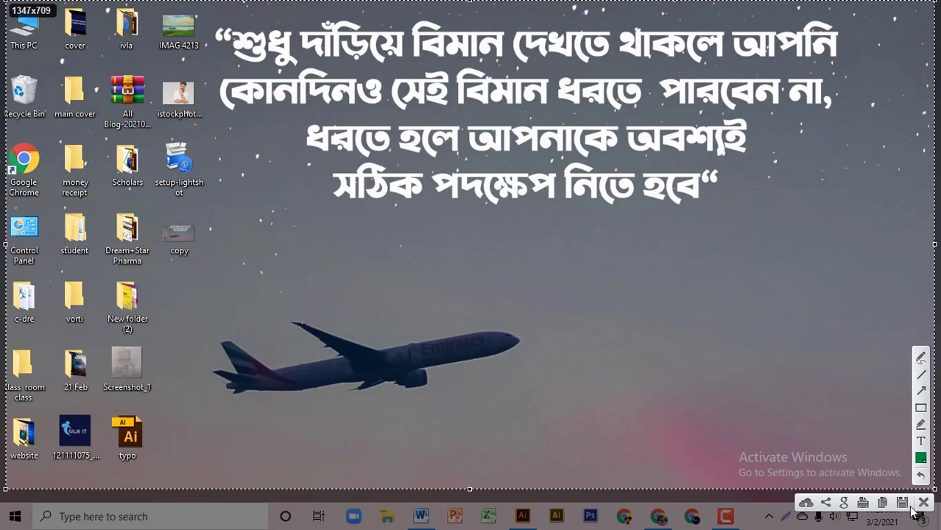
click(883, 503)
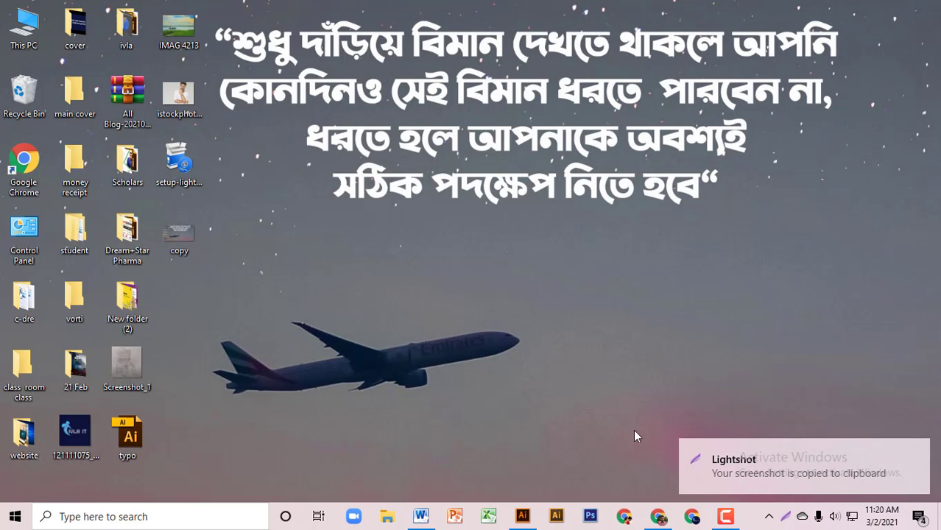
click(429, 517)
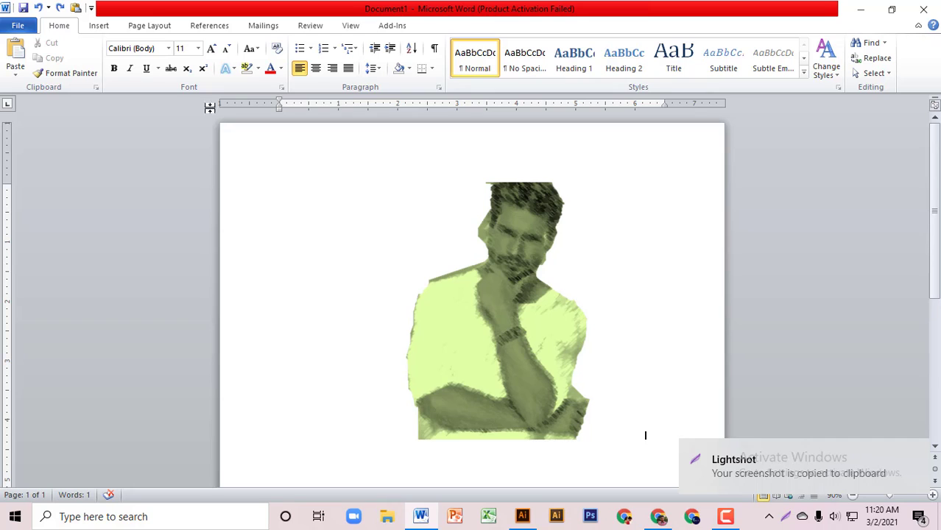
click(15, 59)
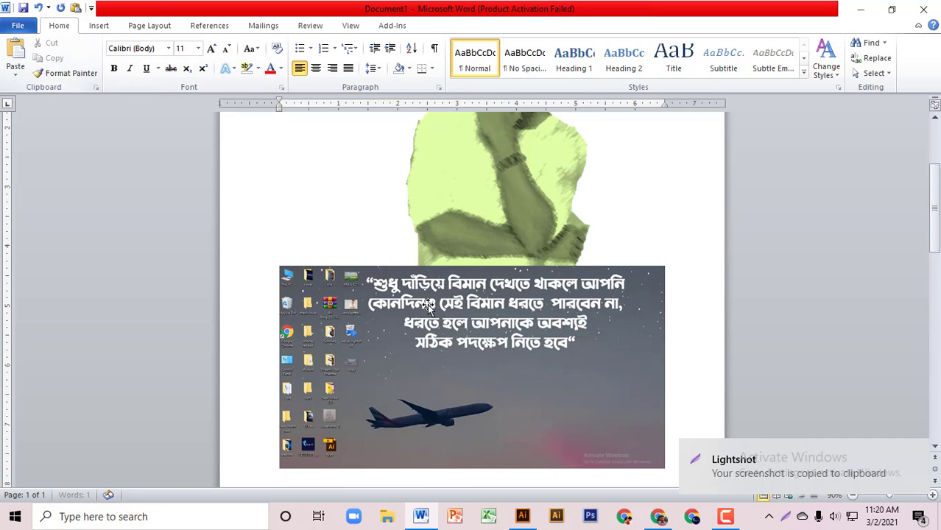
Delete the pasted desktop screenshot from the Word document.
click(538, 335)
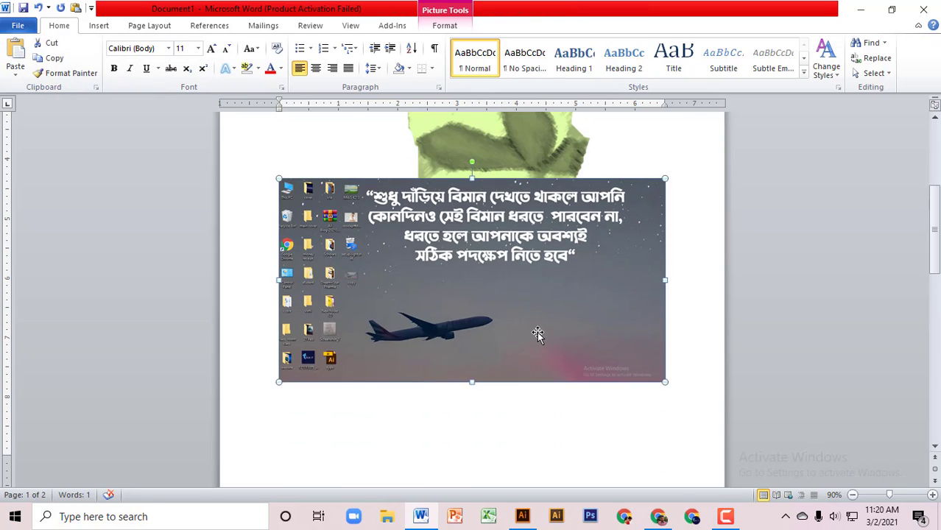
key(Delete)
scroll(538, 333, up, 5)
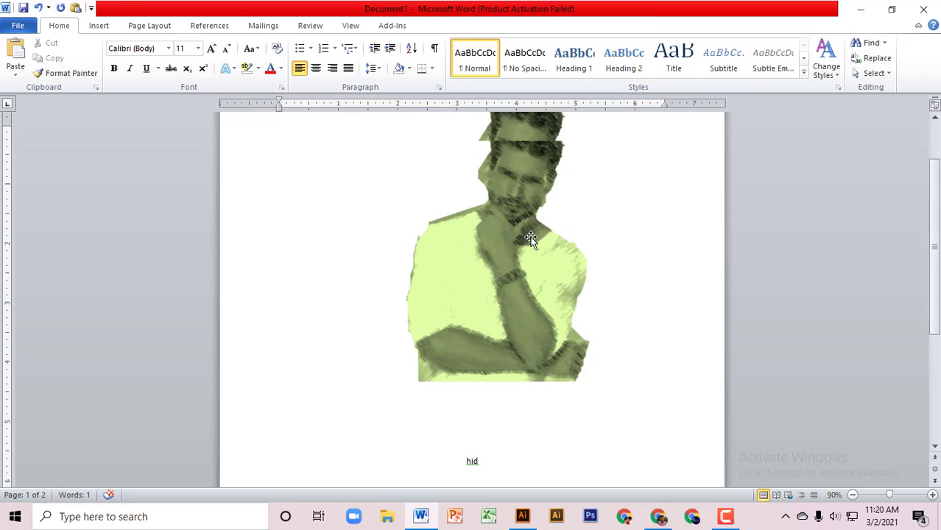
scroll(534, 262, up, 2)
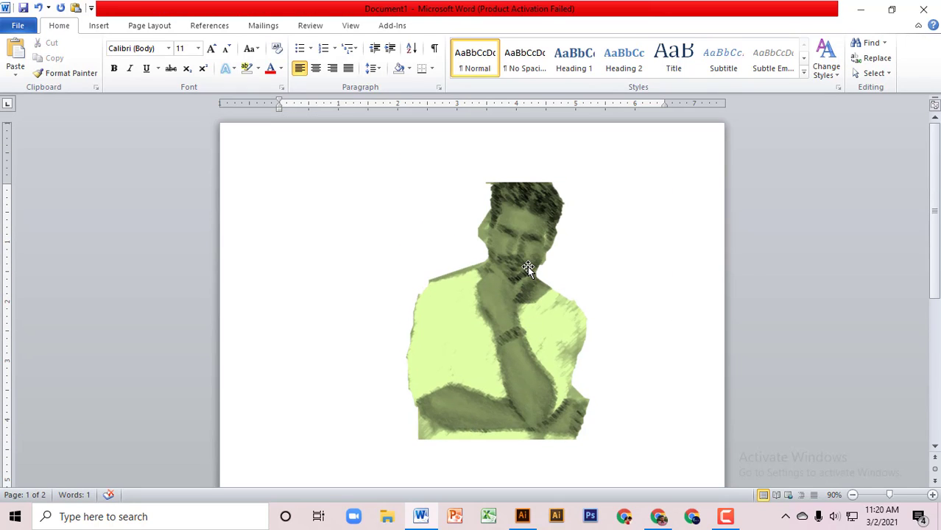
Capture an area of about 650x463 around the man's picture on the page and save it to the Desktop as a JPEG named home work.
key(Print)
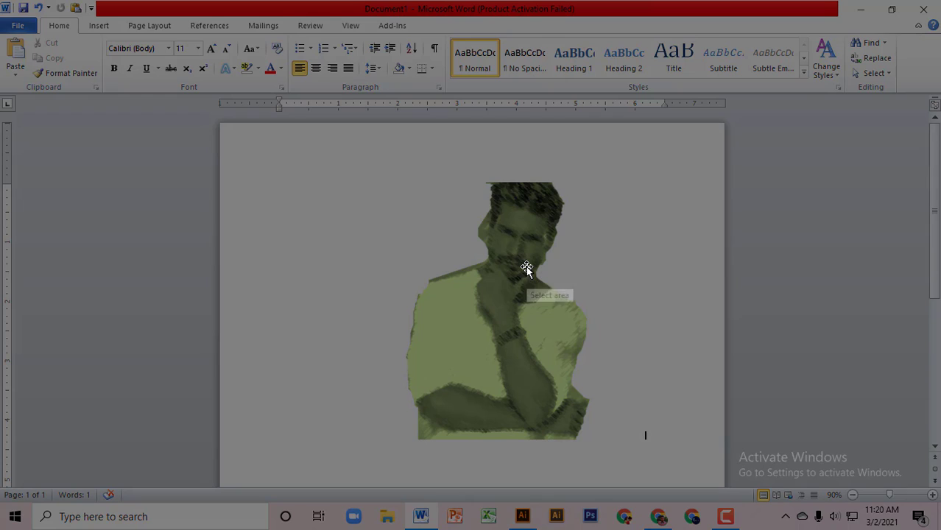
mouse_move(250, 138)
mouse_down()
mouse_move(687, 391)
mouse_move(699, 458)
mouse_up()
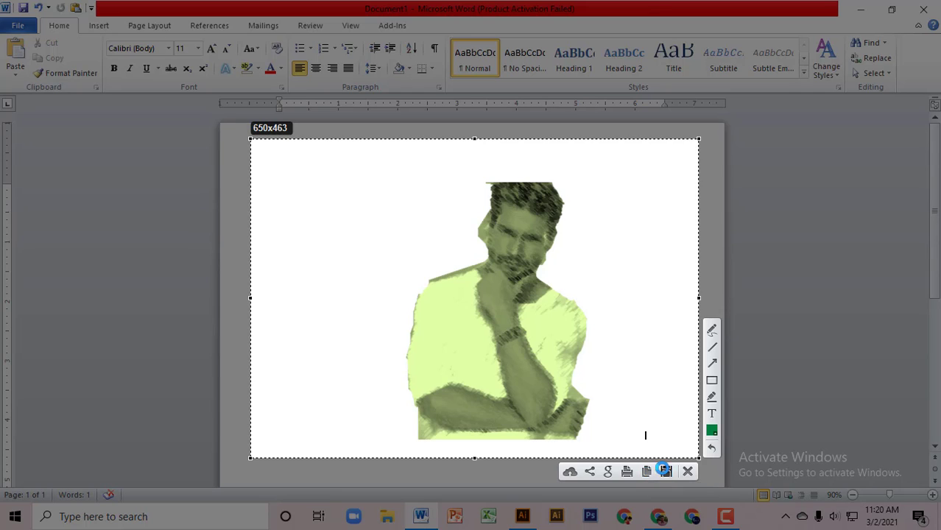
click(666, 471)
text(home work)
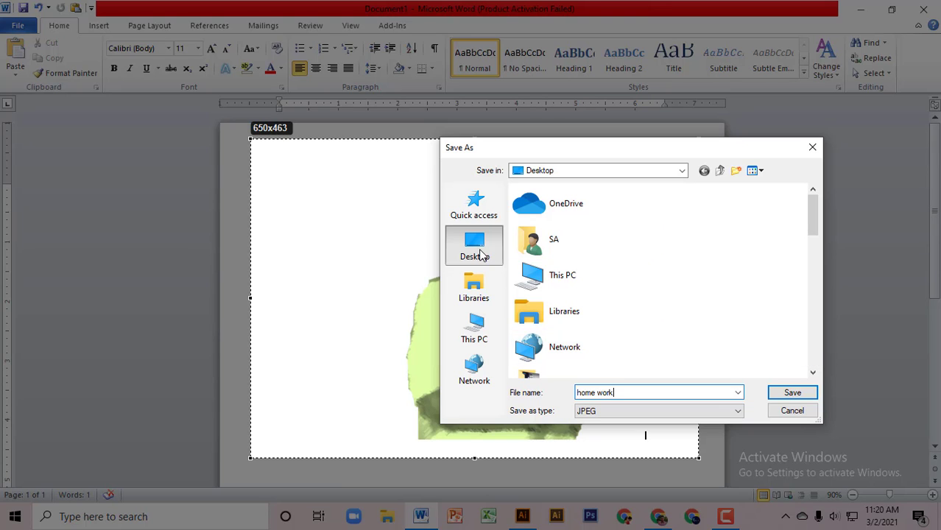
click(792, 392)
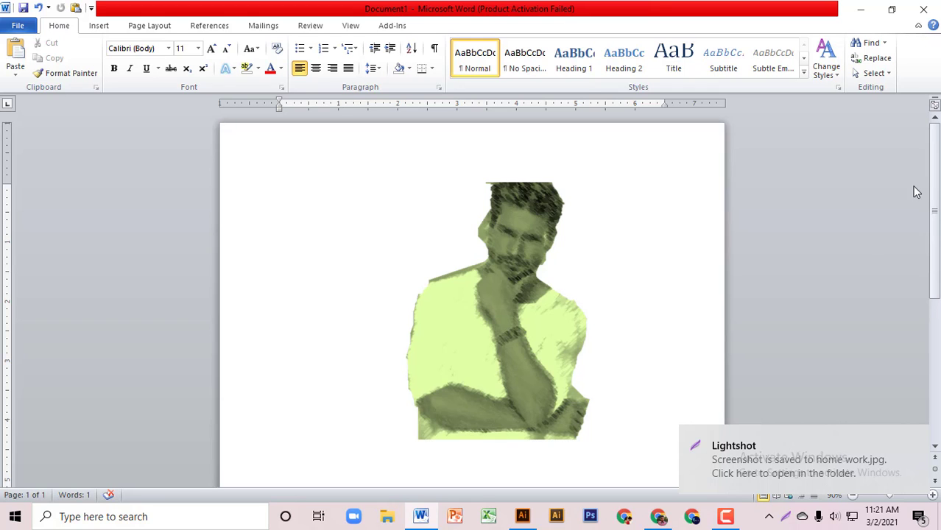
Minimize the Word document and switch to the Lightshot website in Chrome.
click(861, 9)
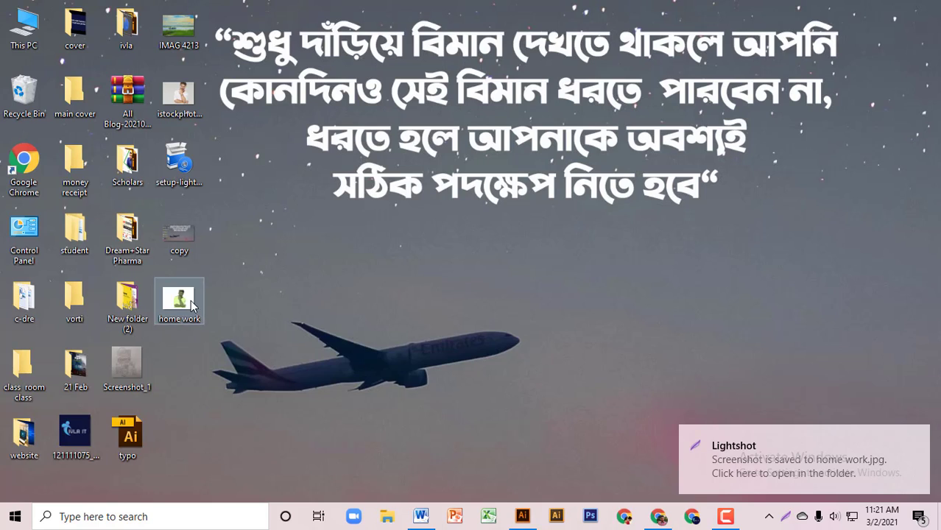
click(658, 516)
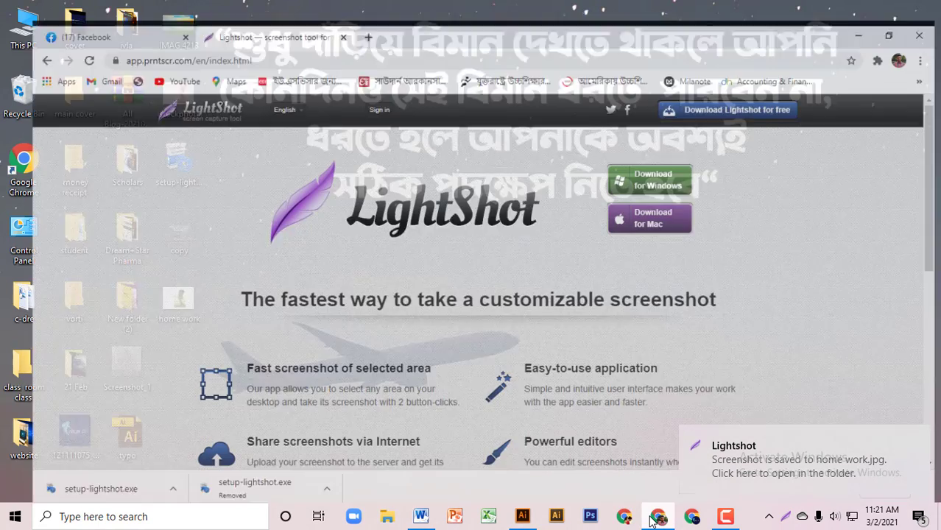
Switch to Facebook and open the discussion feed of the Ivla IT Student's group.
click(89, 11)
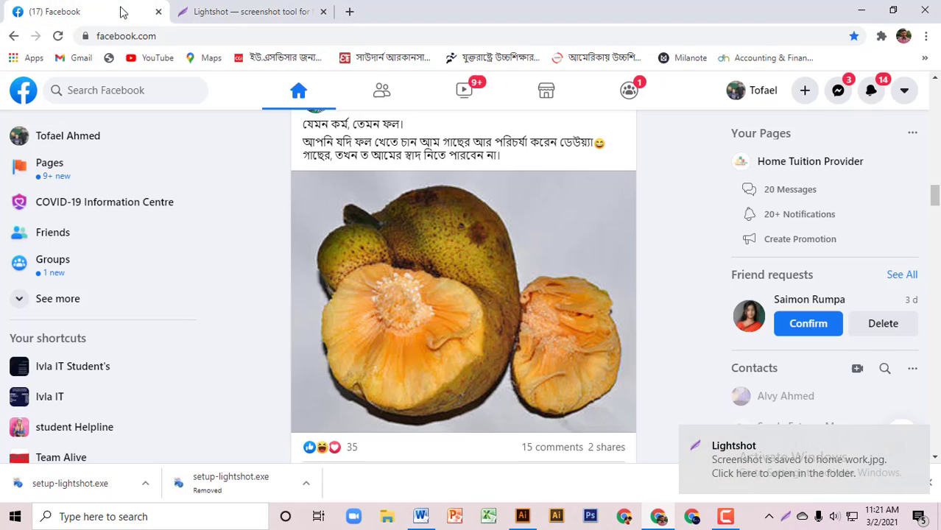
click(141, 87)
click(93, 165)
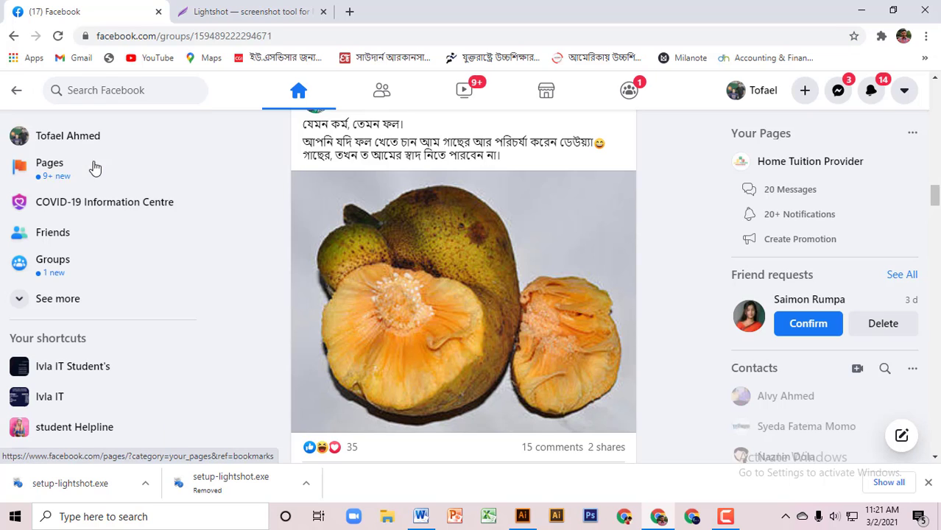
scroll(368, 225, down, 1)
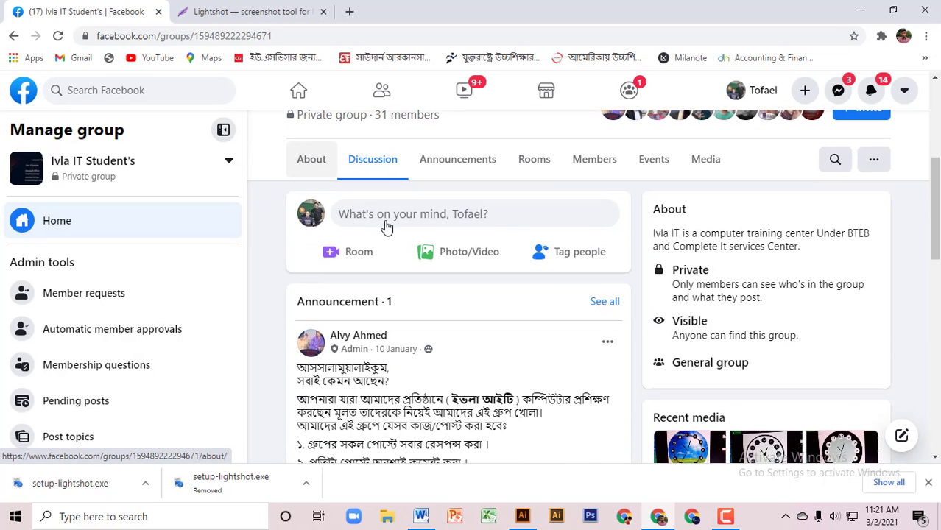
Start a group photo post with the istockphoto portrait from the Desktop and the text "homw work".
click(452, 258)
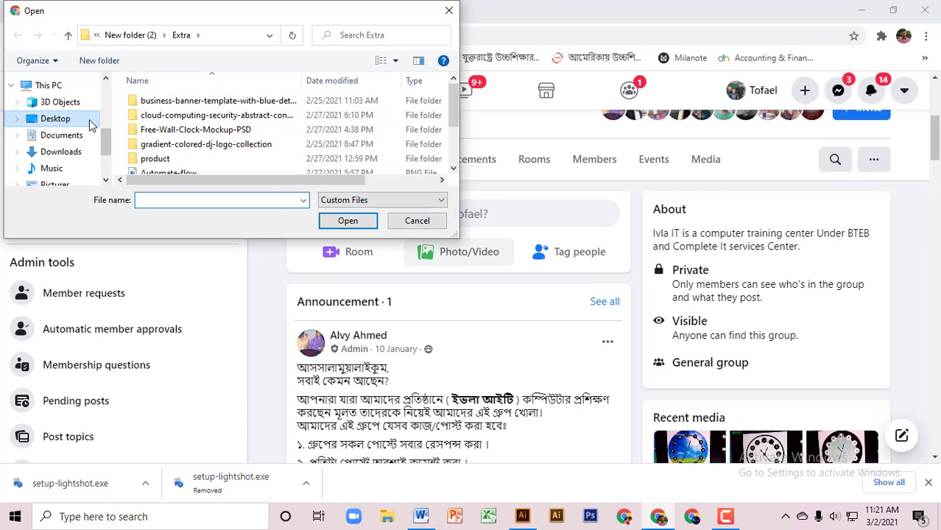
click(92, 120)
scroll(303, 155, down, 3)
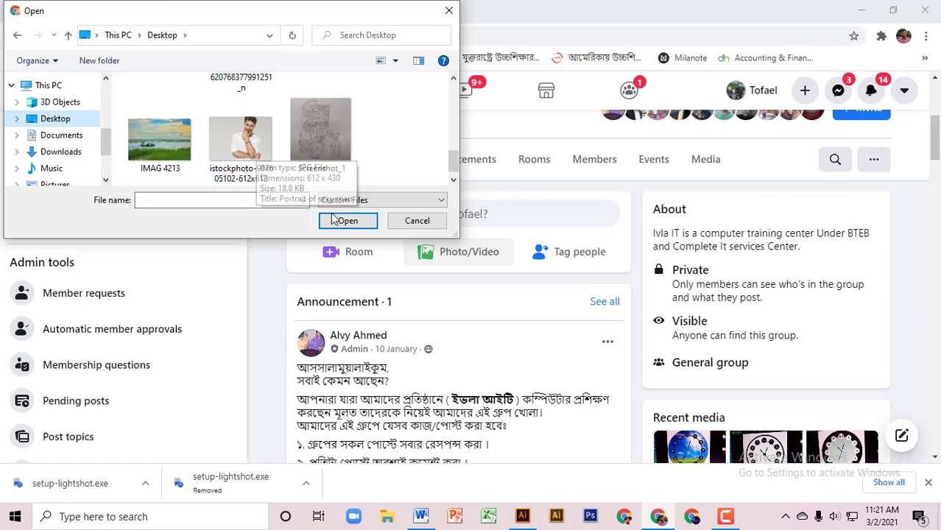
click(259, 163)
click(343, 222)
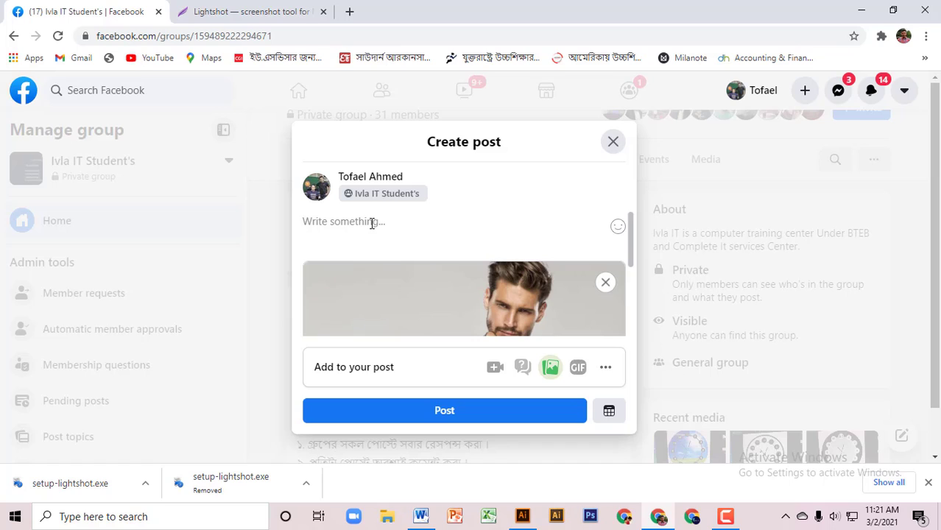
text(homw work)
Add a check-in at Ivla IT to the draft post and close it without publishing.
scroll(413, 295, down, 2)
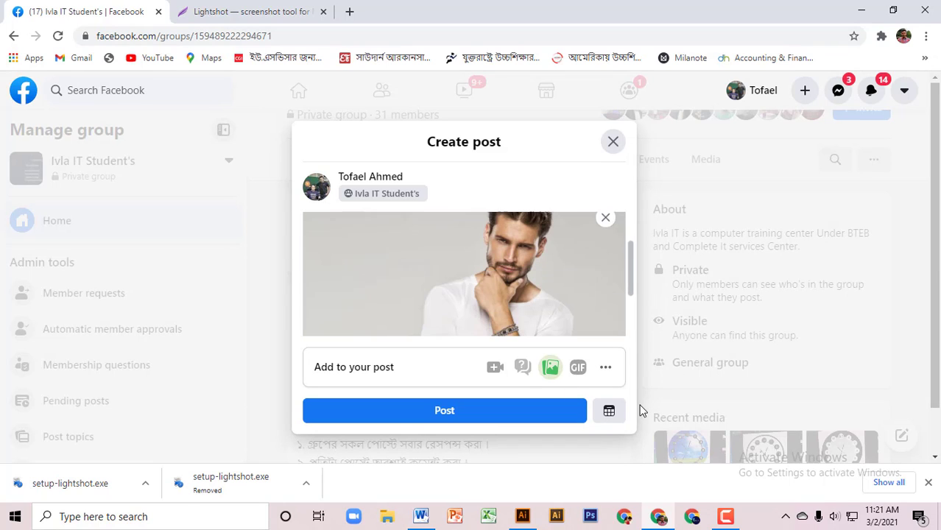
click(606, 368)
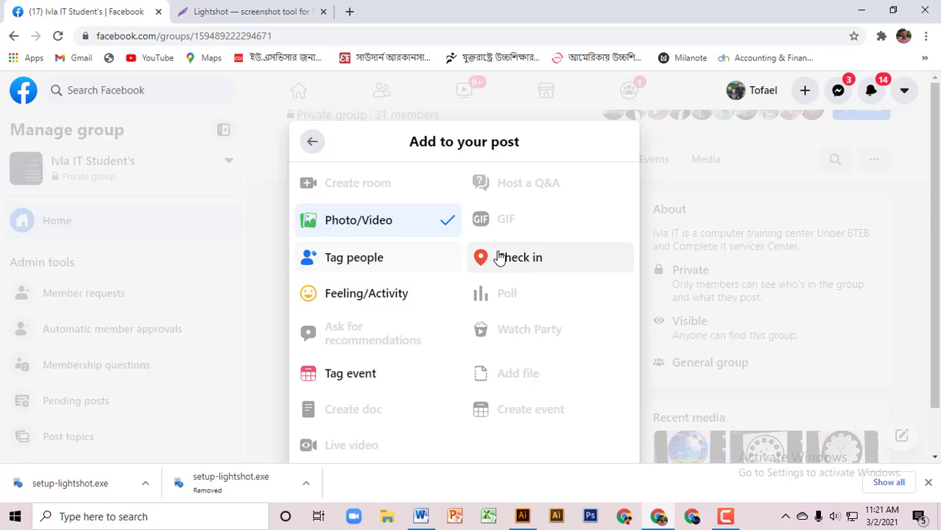
click(522, 263)
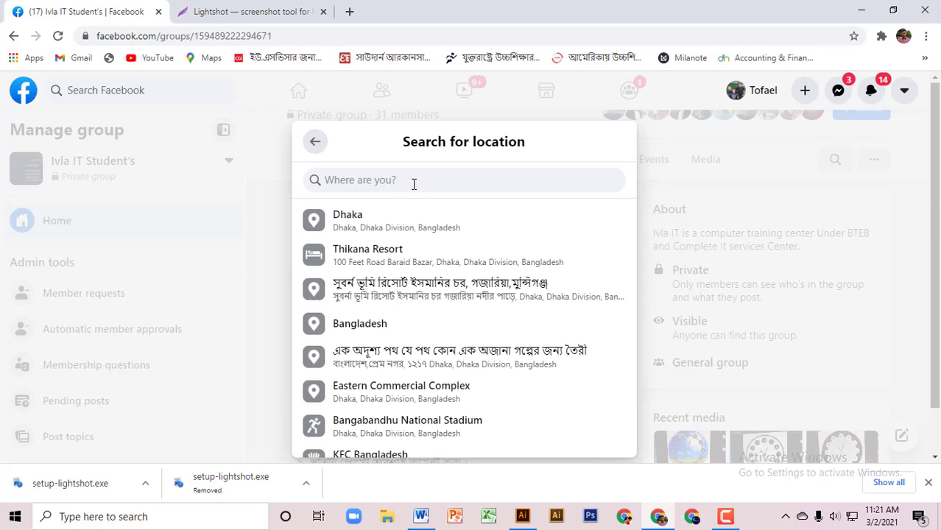
text(@ivla)
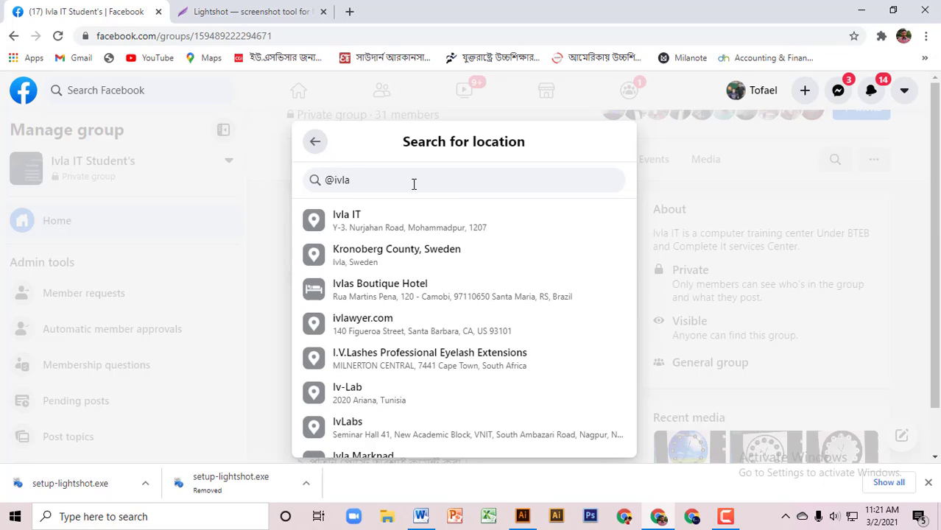
click(372, 225)
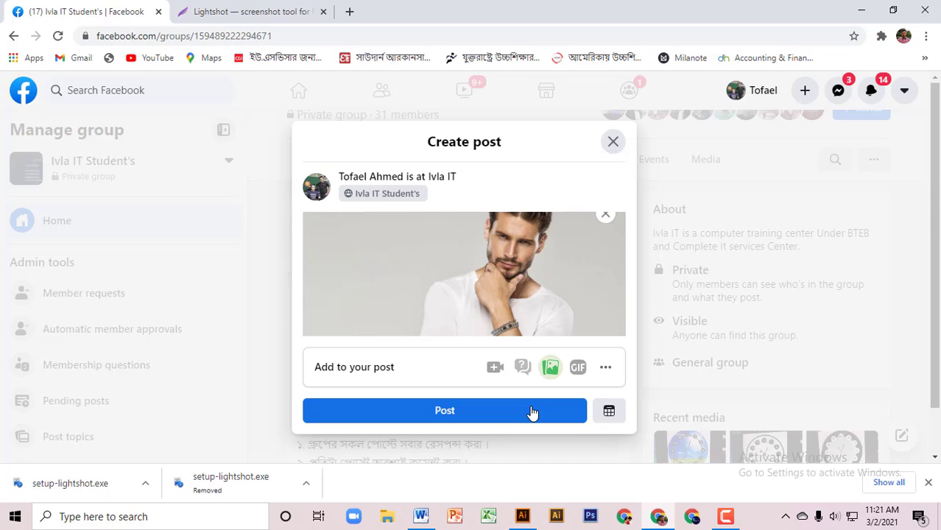
click(612, 142)
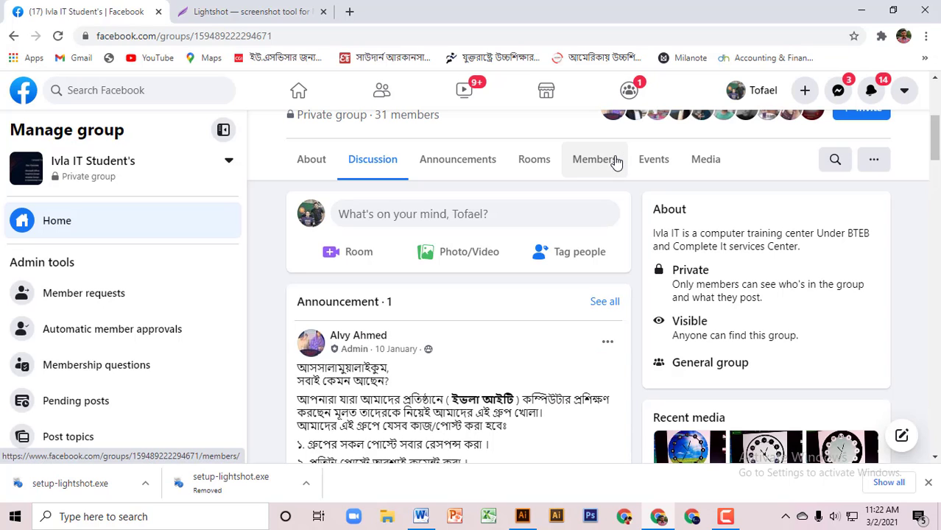